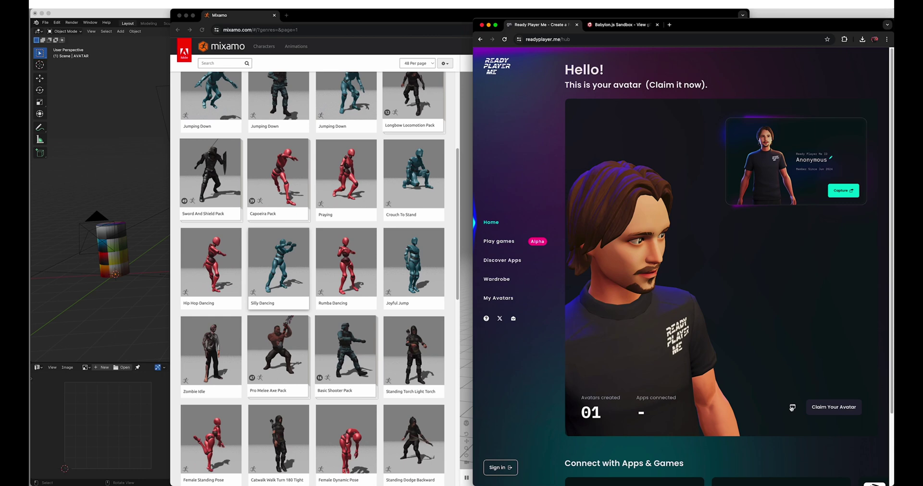
# Step: Download the Ready Player Me avatar as a .glb file from the developer options
pyautogui.click(792, 407)
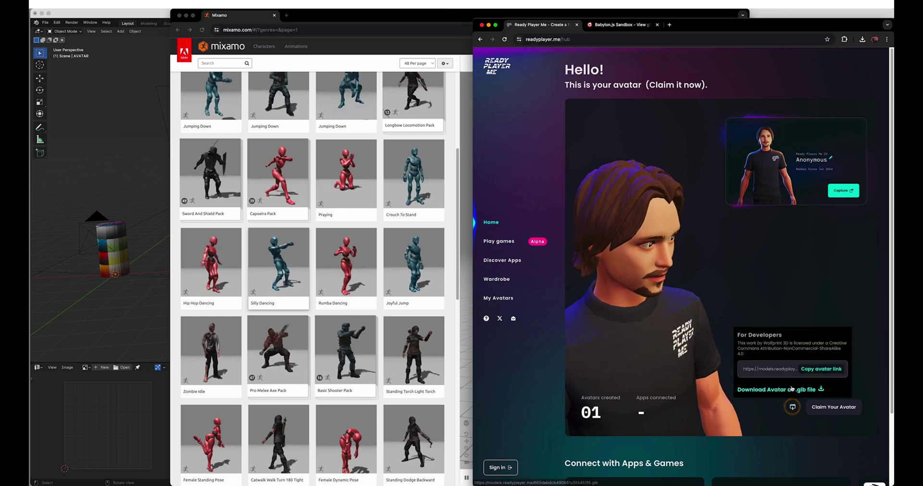
pyautogui.click(792, 389)
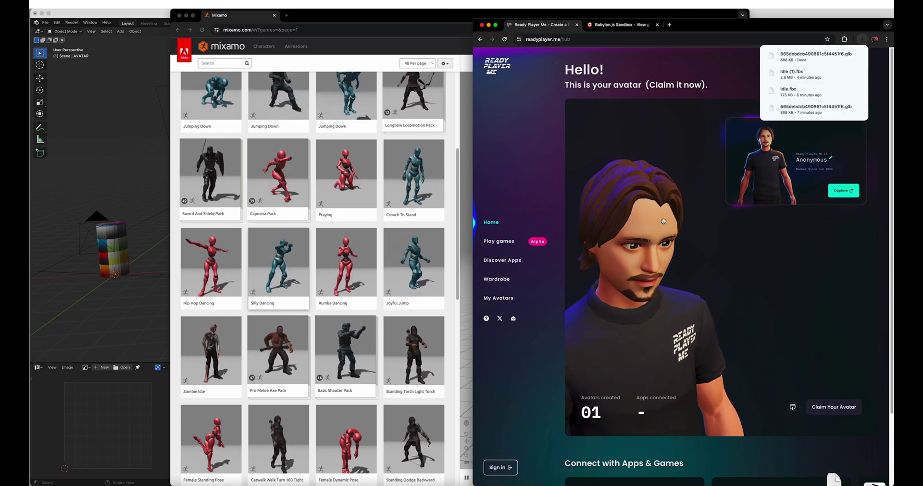
# Step: Select and delete all the starter objects in the Blender scene
pyautogui.click(135, 24)
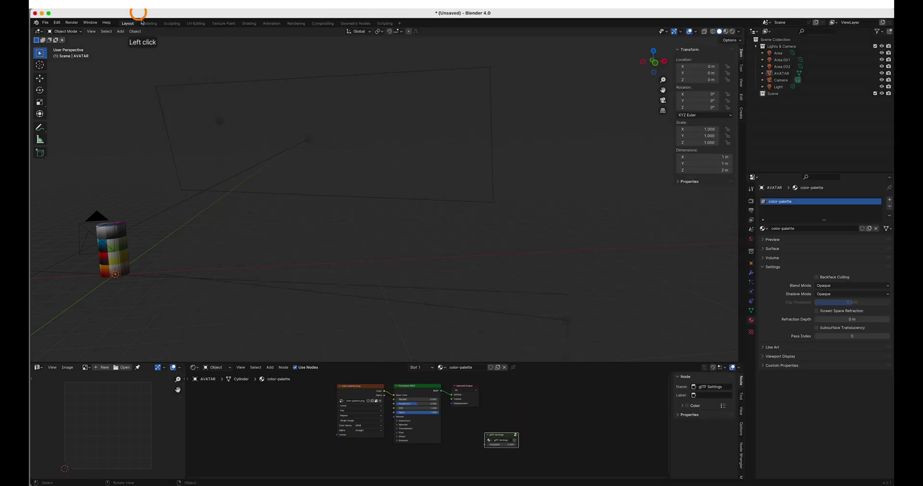
pyautogui.moveTo(321, 261); pyautogui.dragTo(574, 251, button='middle')
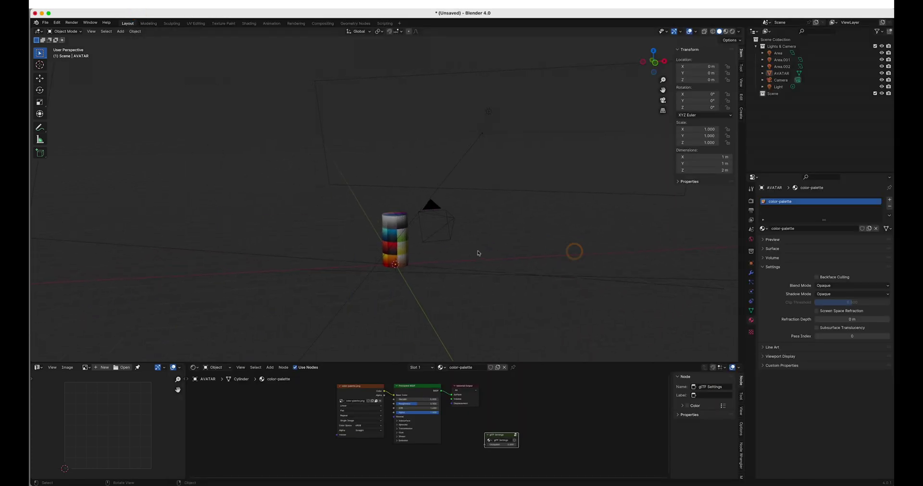
pyautogui.press('a')
pyautogui.press('x')
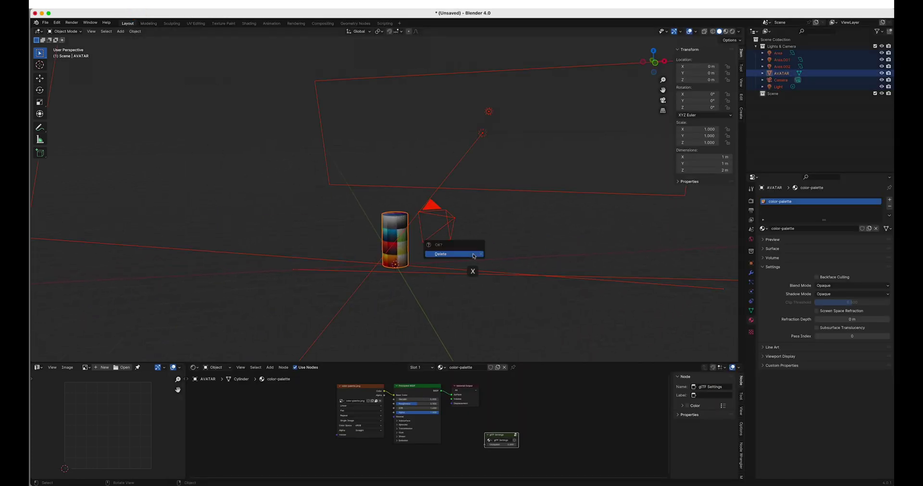
pyautogui.click(473, 254)
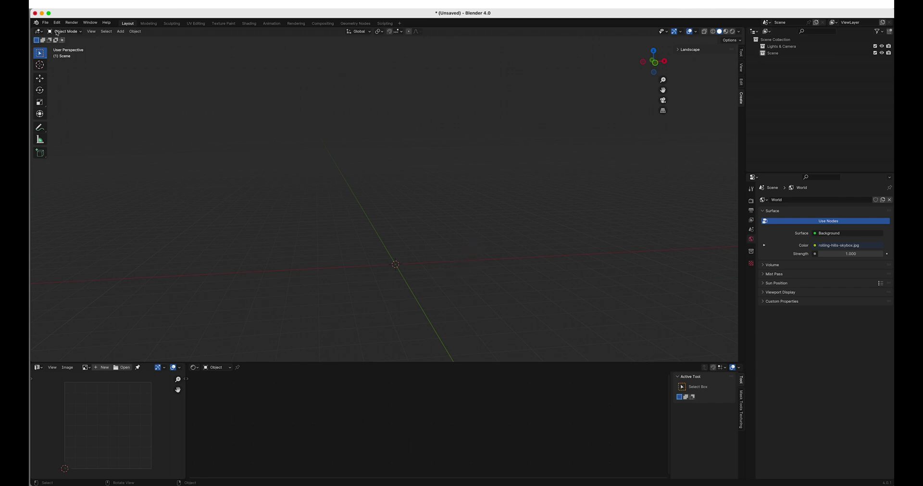
# Step: Import the downloaded avatar .glb through the glTF 2.0 importer
pyautogui.click(46, 22)
pyautogui.moveTo(63, 118)
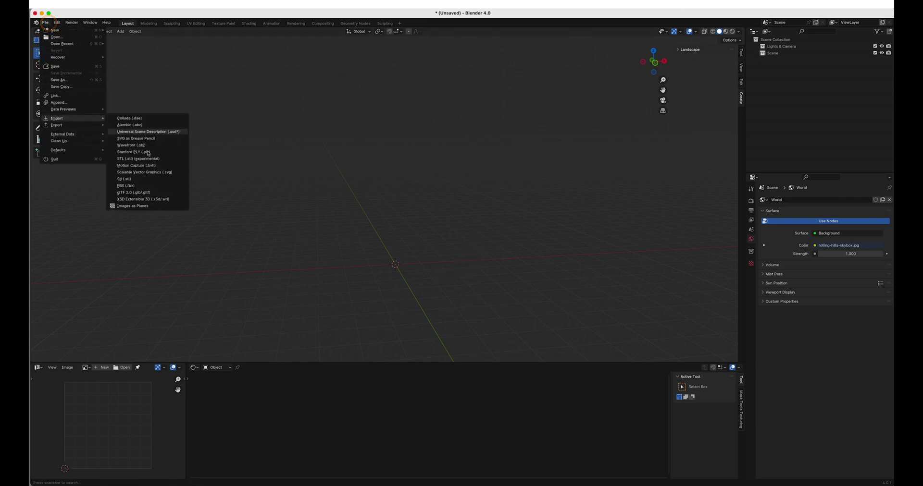
pyautogui.click(140, 193)
pyautogui.click(384, 143)
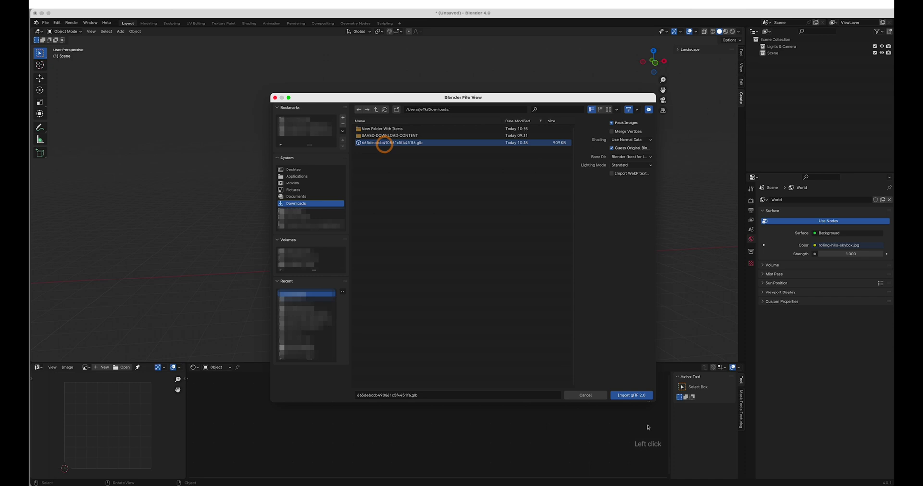
pyautogui.click(631, 395)
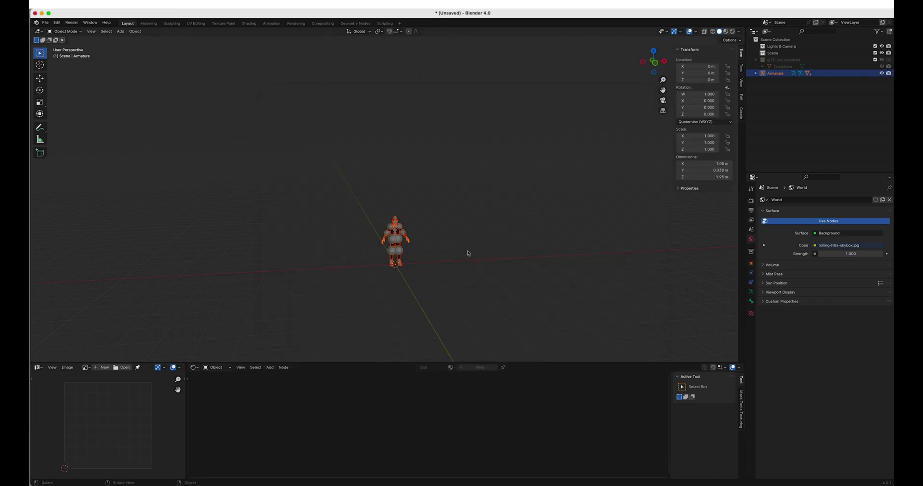
# Step: Switch to the Animation workspace, make the left area a timeline-style editor, and enter Object Mode
pyautogui.click(271, 23)
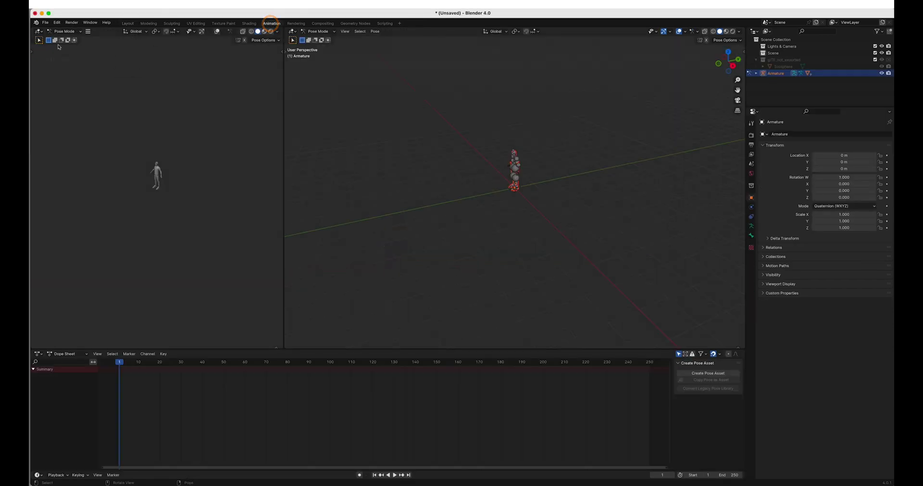
pyautogui.click(38, 32)
pyautogui.click(55, 86)
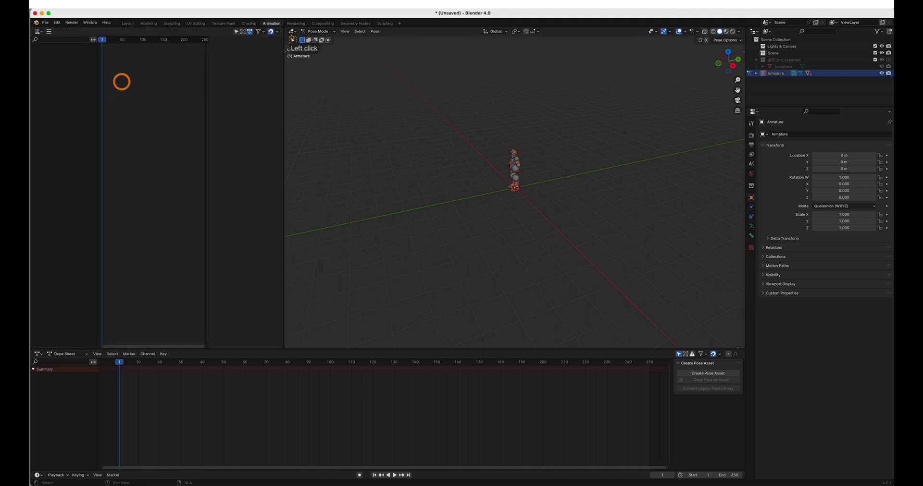
pyautogui.click(316, 32)
pyautogui.click(315, 39)
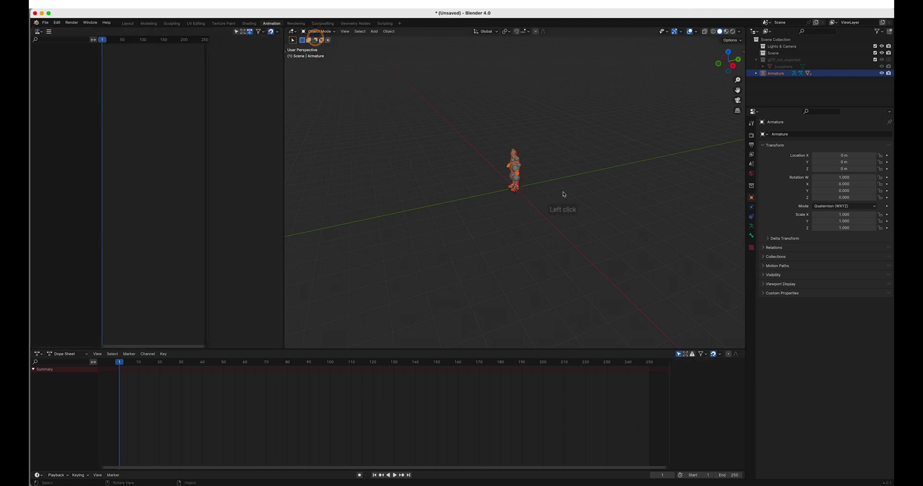
pyautogui.press('KP_Decimal')
pyautogui.moveTo(626, 163); pyautogui.dragTo(627, 163, button='middle')
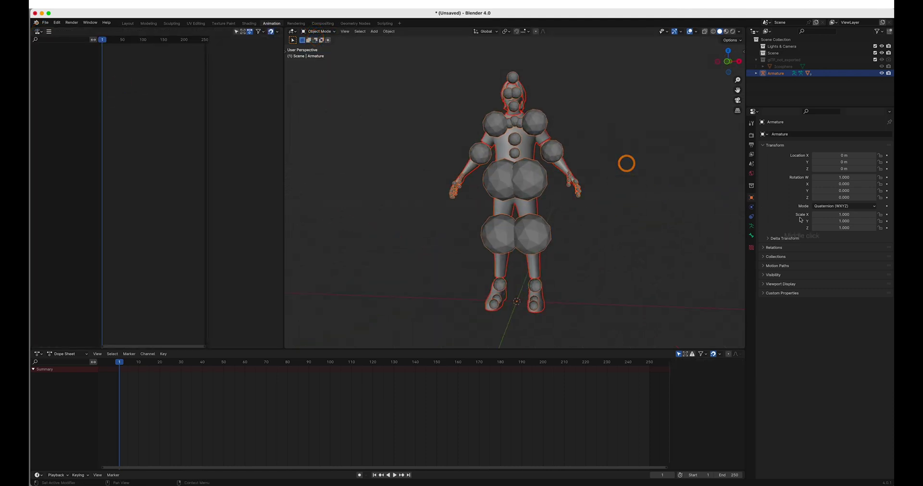
# Step: Turn off the armature's bone Shapes display and view the avatar in Material Preview
pyautogui.click(751, 226)
pyautogui.click(764, 219)
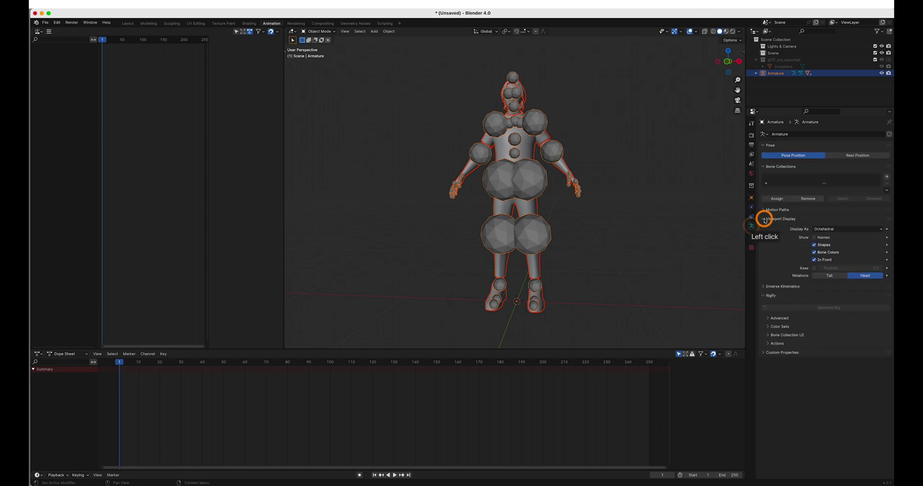
pyautogui.click(814, 245)
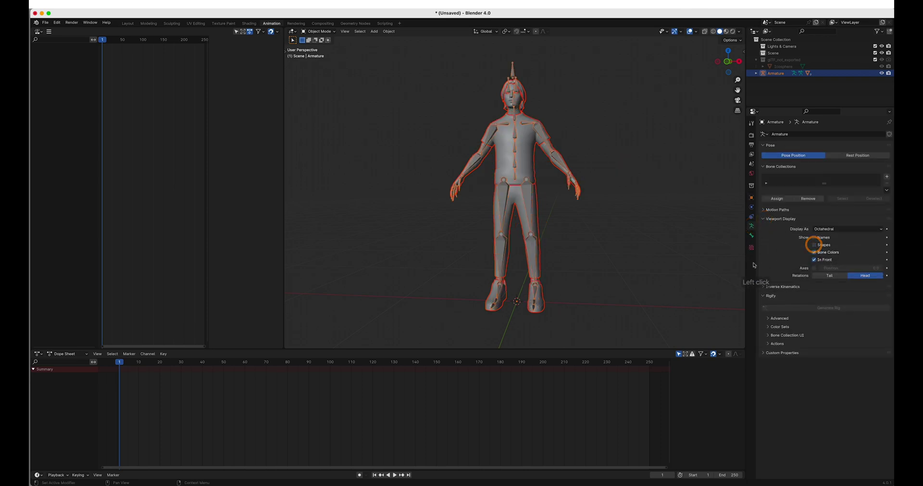
pyautogui.moveTo(589, 256); pyautogui.dragTo(569, 257, button='middle')
pyautogui.hotkey('alt', 'a')
pyautogui.click(726, 31)
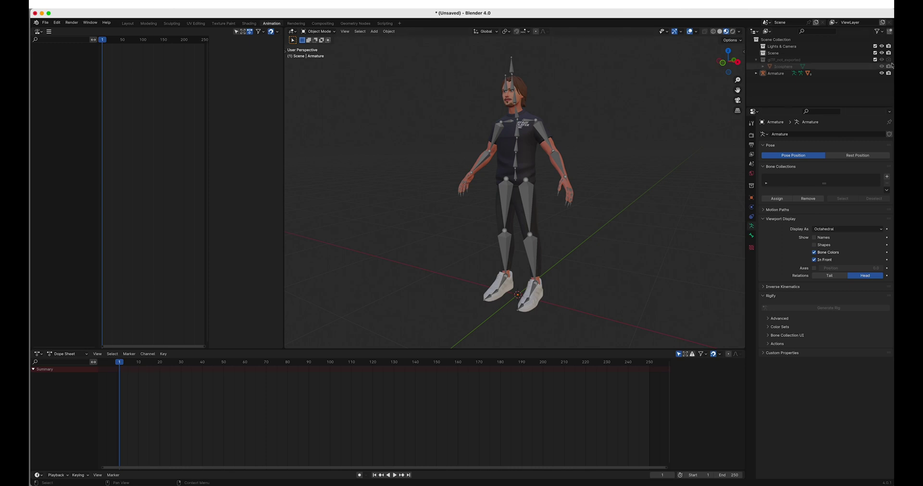
# Step: Rename the armature to Main-Armature and hide it from the viewport
pyautogui.click(771, 74)
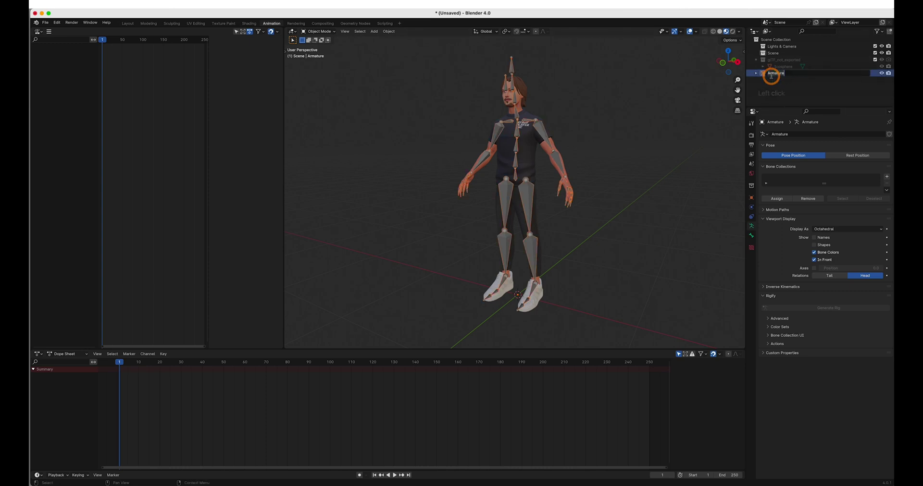
pyautogui.write('Main-')
pyautogui.press('Return')
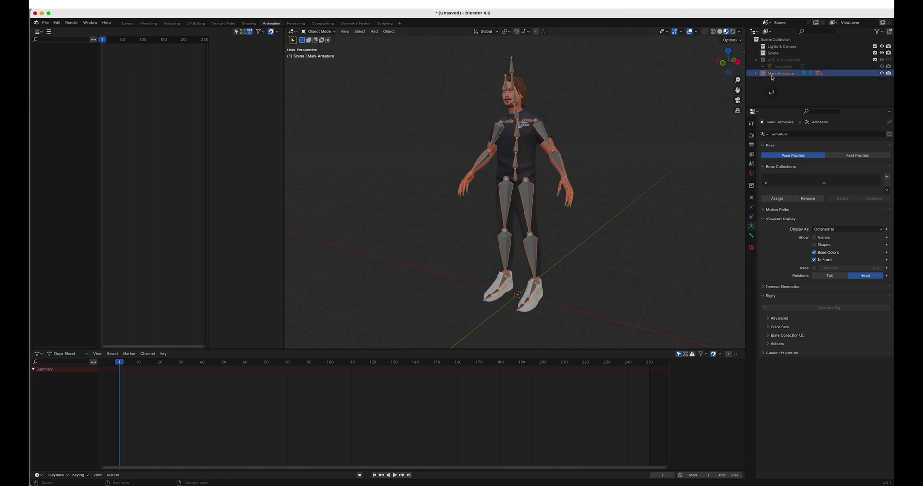
pyautogui.click(888, 73)
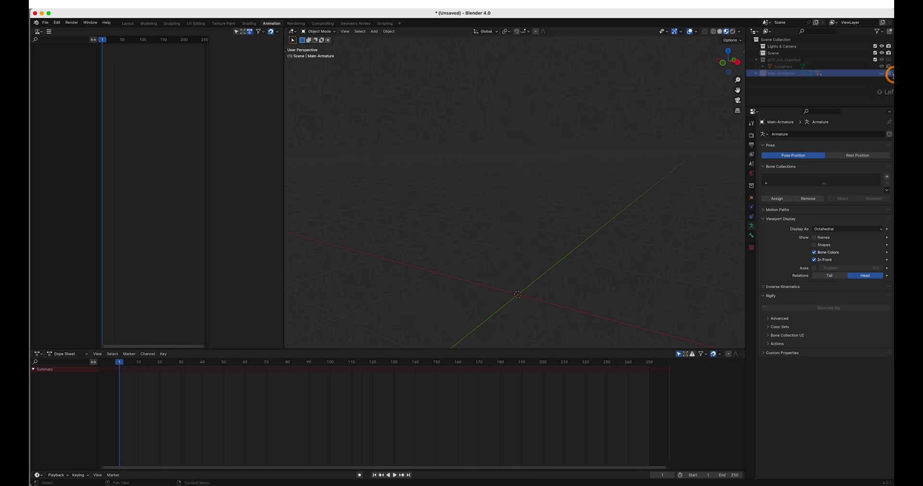
pyautogui.press('KP_Decimal')
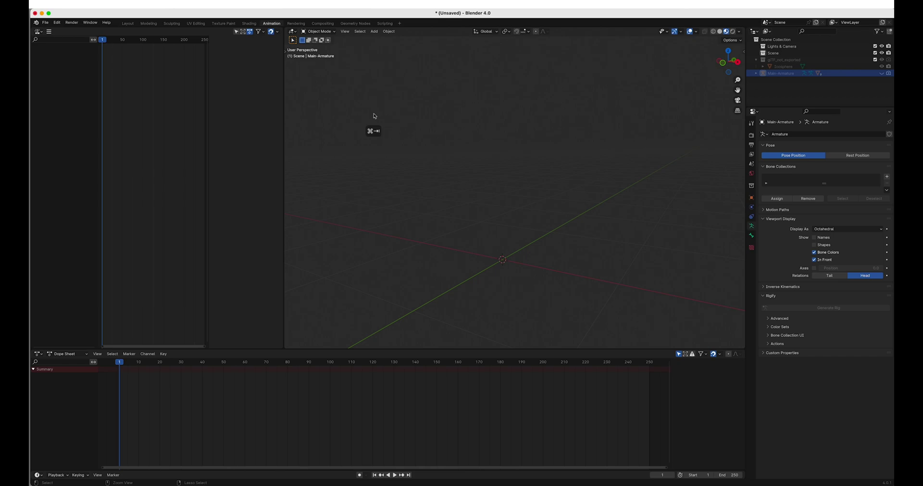
# Step: Search Mixamo for 'idle' and download the first Idle animation as FBX Binary, with skin, 30 fps
pyautogui.press('super+Tab')
pyautogui.click(310, 19)
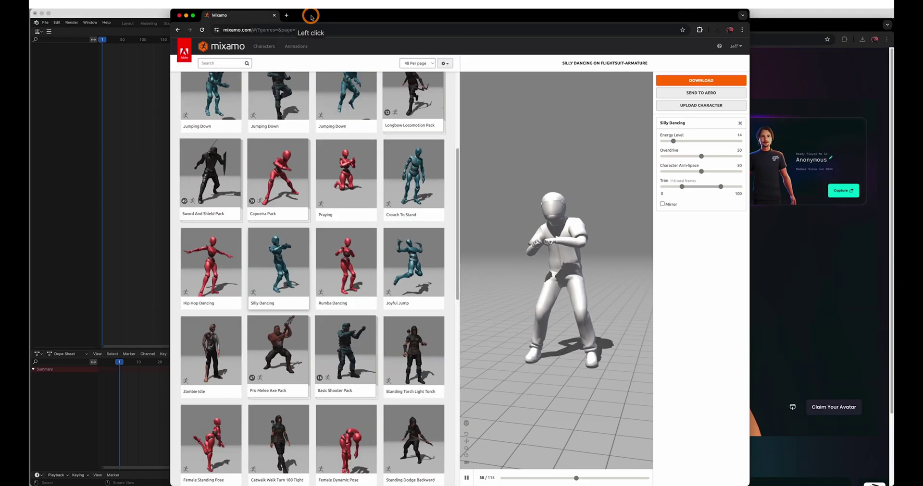
pyautogui.click(235, 61)
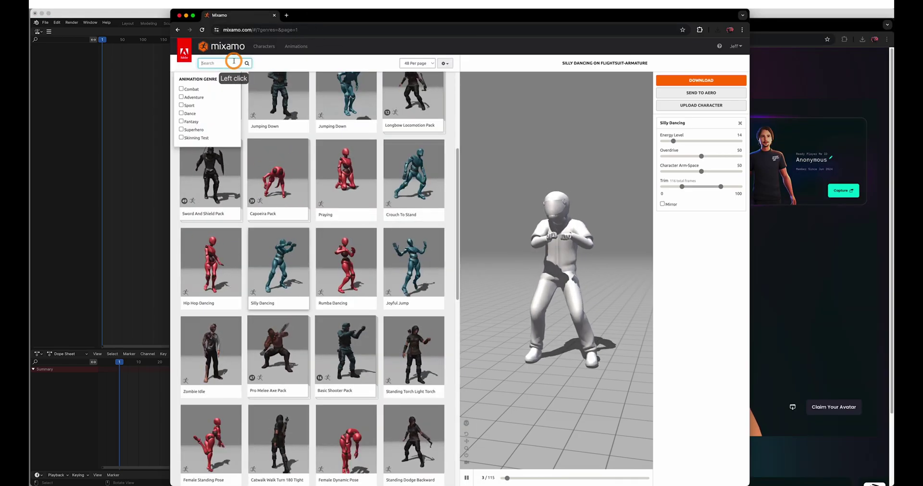
pyautogui.write('idle')
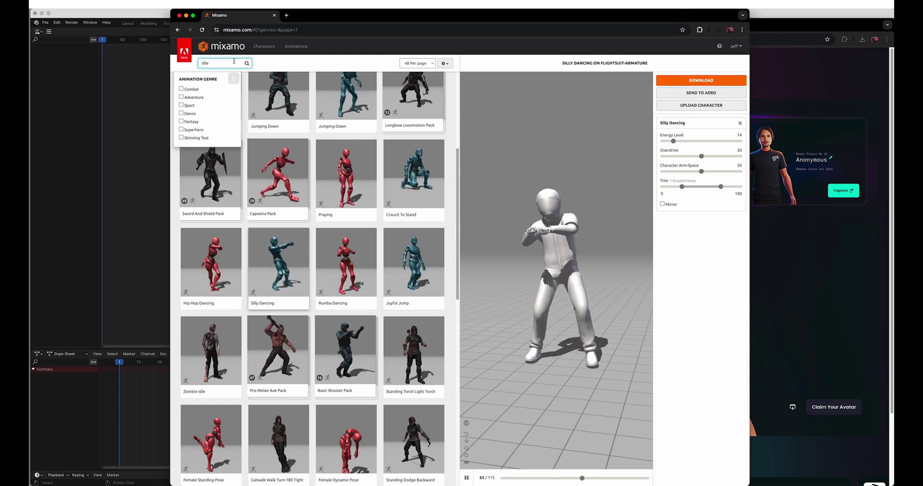
pyautogui.press('Return')
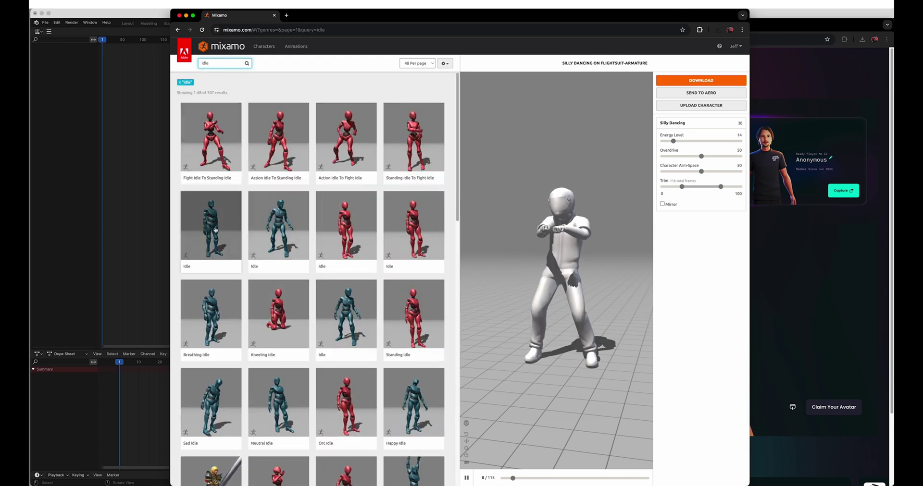
pyautogui.click(209, 231)
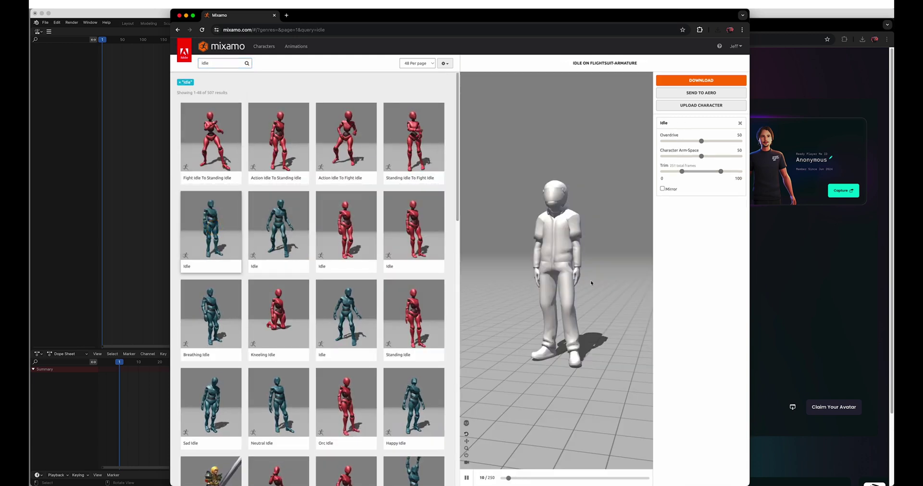
pyautogui.click(700, 80)
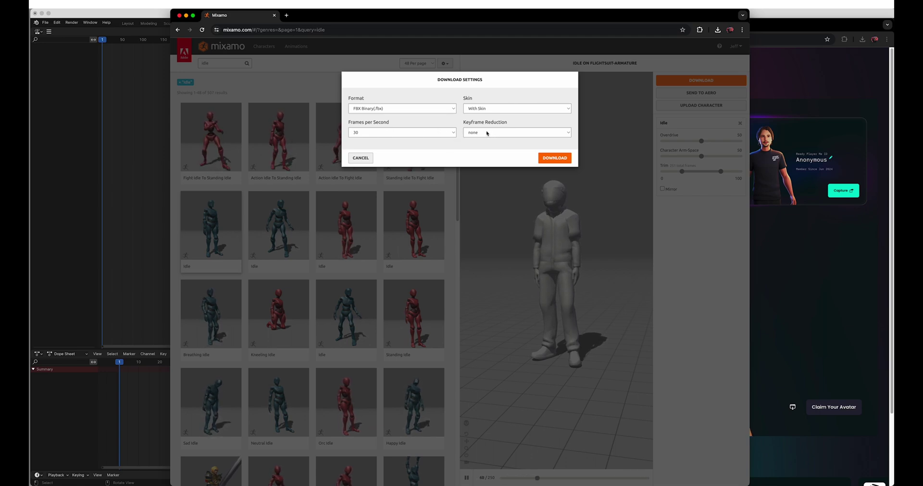
pyautogui.click(556, 158)
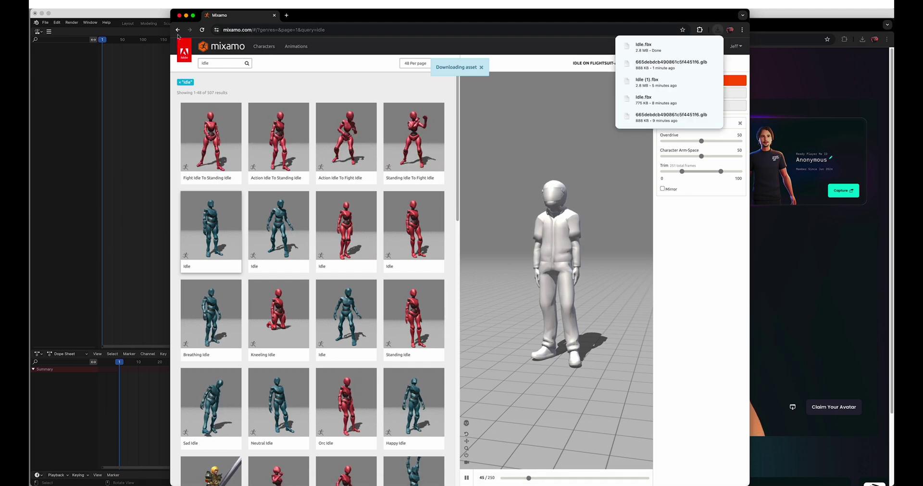
# Step: Start an FBX import of Idle.fbx with the import scale set to 10
pyautogui.click(143, 13)
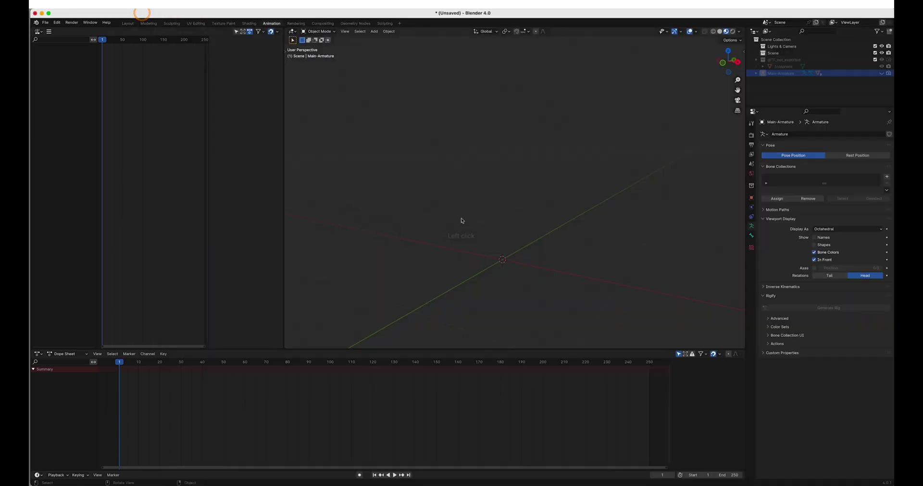
pyautogui.click(46, 23)
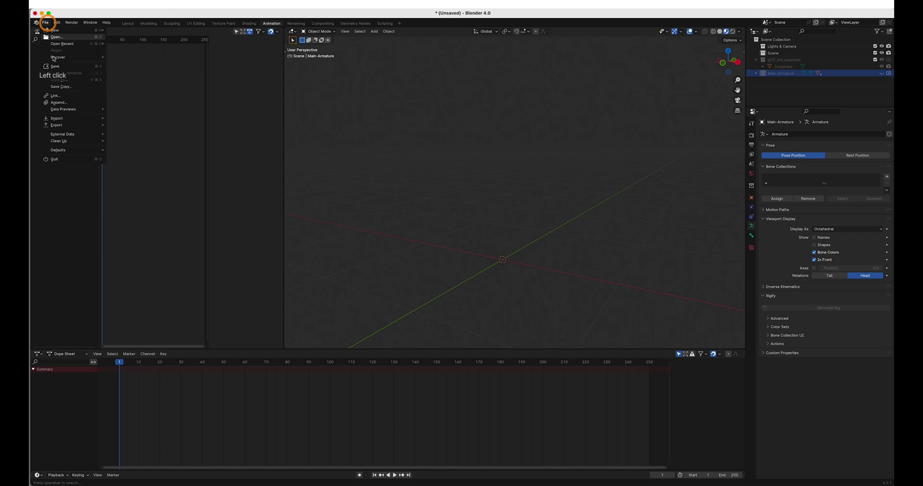
pyautogui.moveTo(73, 118)
pyautogui.click(145, 185)
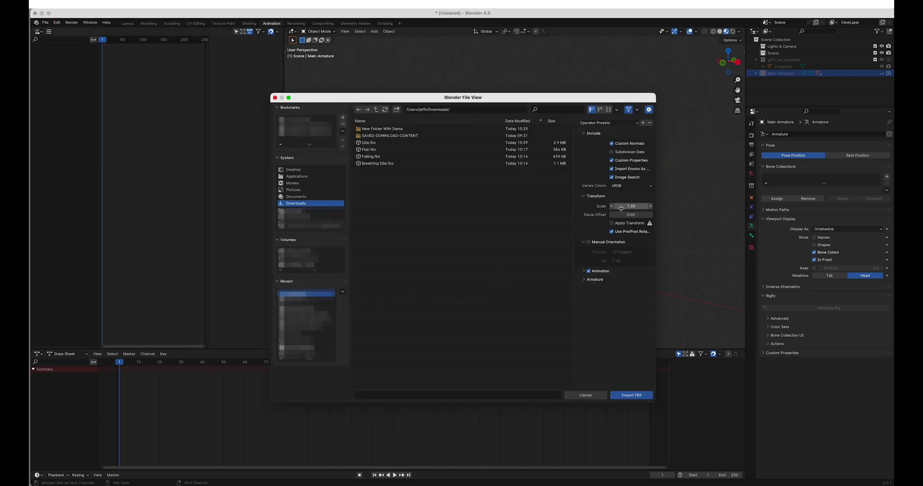
pyautogui.click(369, 143)
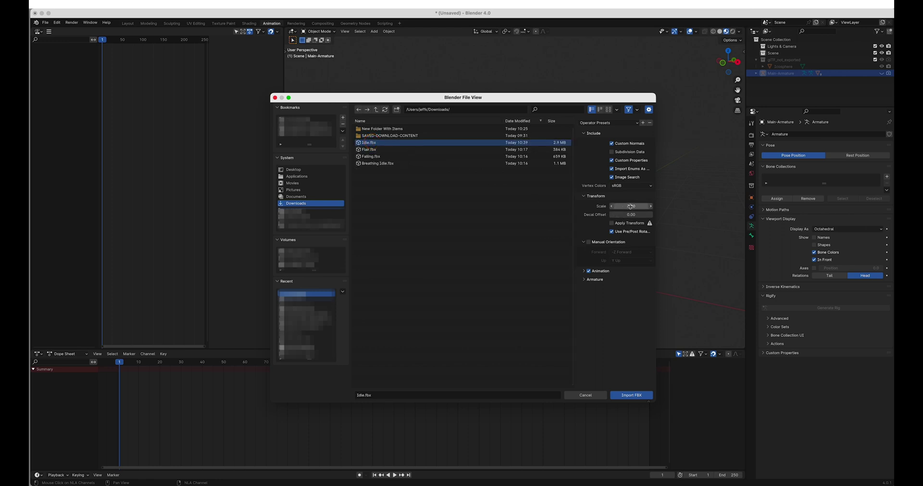
pyautogui.click(627, 207)
pyautogui.write('1')
pyautogui.click(624, 359)
# Step: Enable Manual Orientation and Automatic Bone Orientation, then import Idle.fbx
pyautogui.moveTo(629, 207); pyautogui.dragTo(631, 207)
pyautogui.click(584, 272)
pyautogui.click(583, 271)
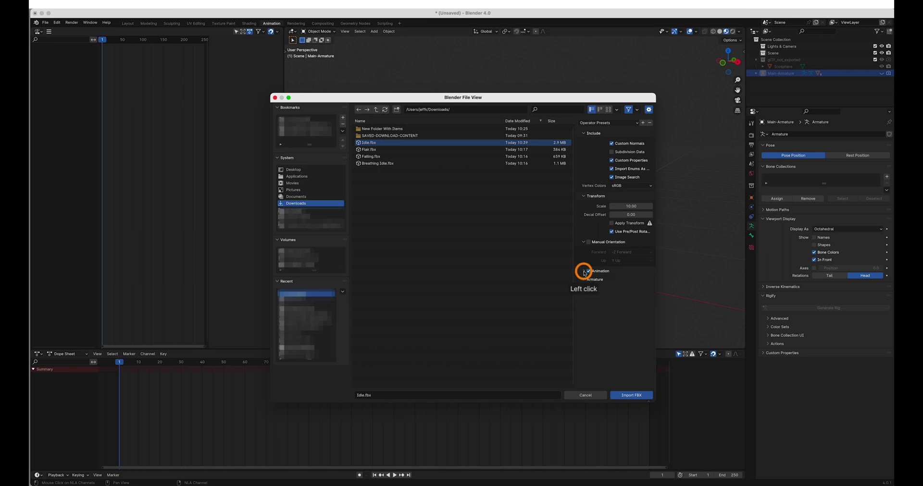
pyautogui.click(588, 243)
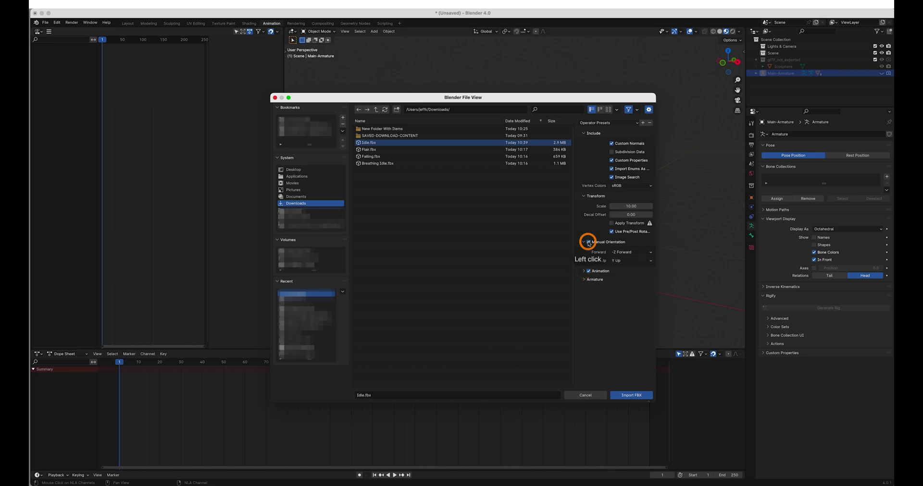
pyautogui.click(584, 279)
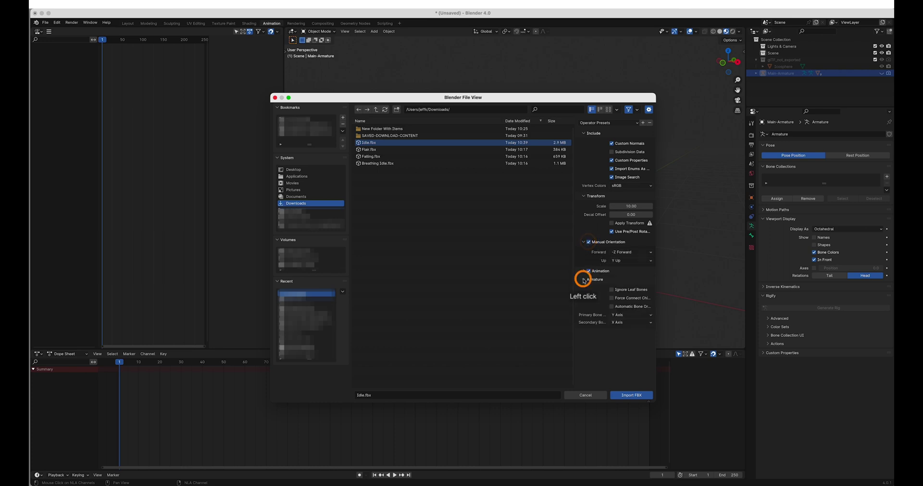
pyautogui.click(612, 307)
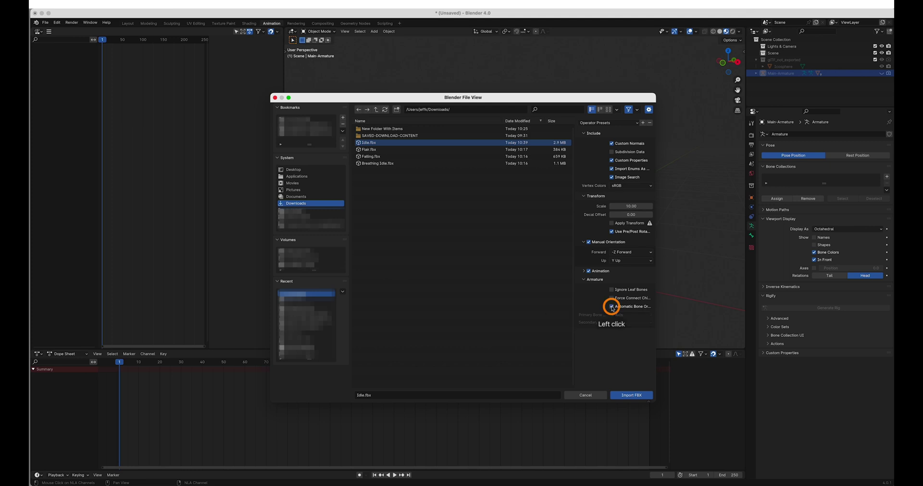
pyautogui.click(635, 398)
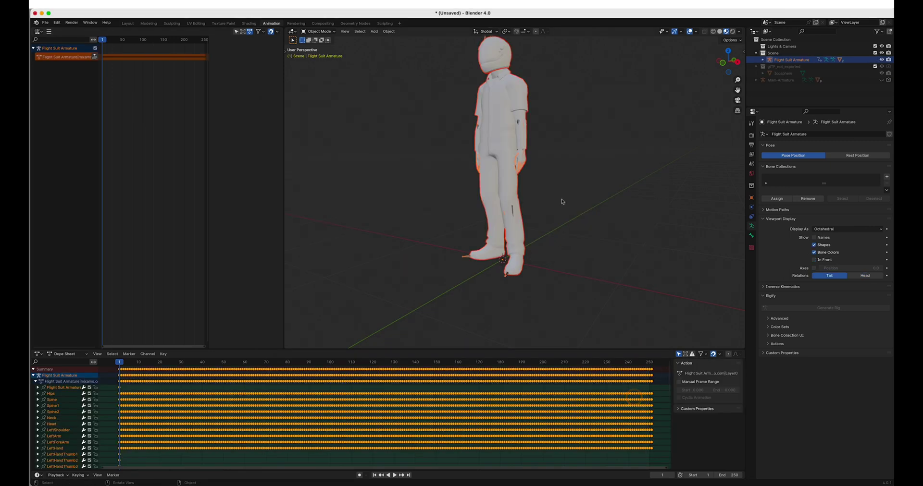
pyautogui.moveTo(563, 201); pyautogui.dragTo(558, 221, button='middle')
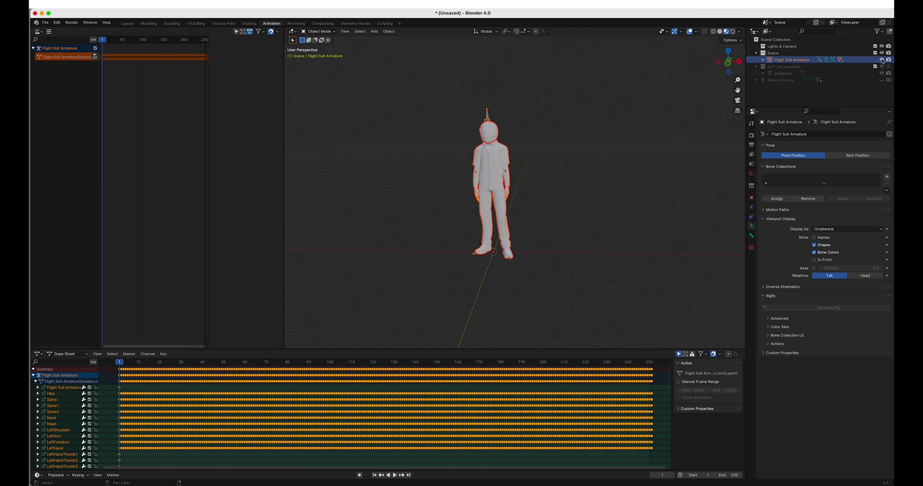
# Step: Hide Flight Suit Armature, show and select Main-Armature, and enter Pose Mode
pyautogui.click(881, 60)
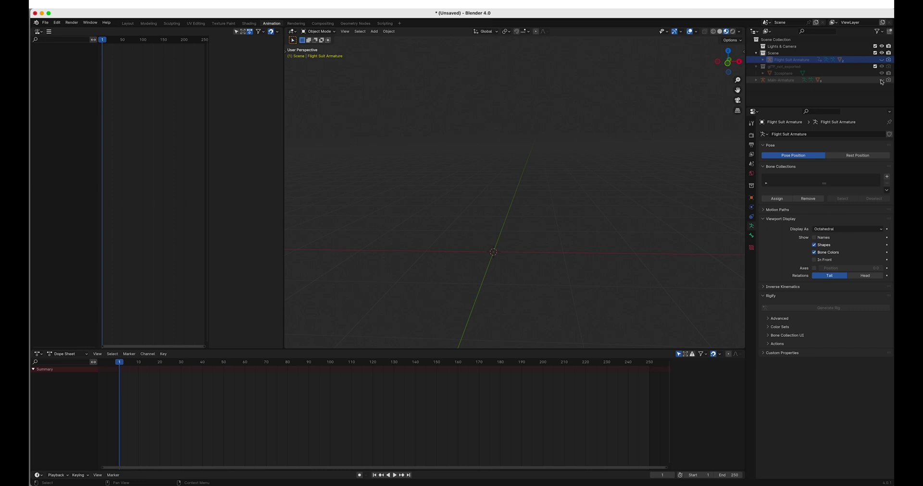
pyautogui.click(881, 80)
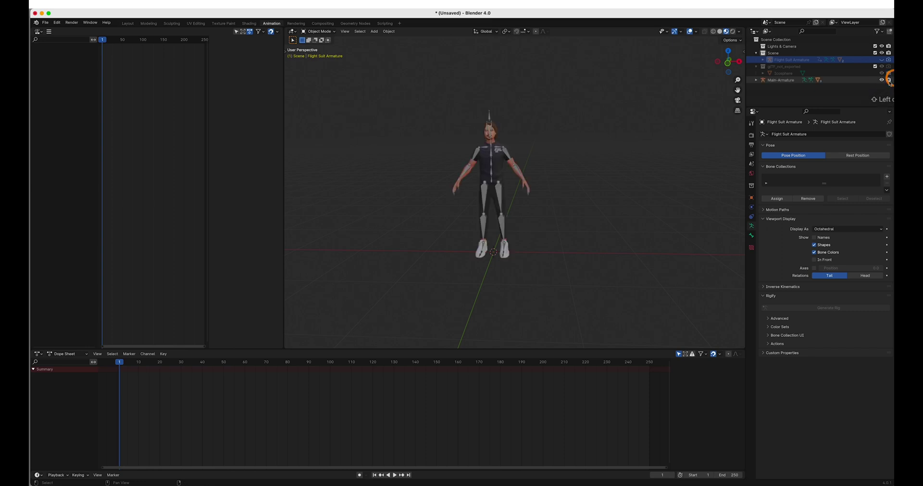
pyautogui.click(489, 119)
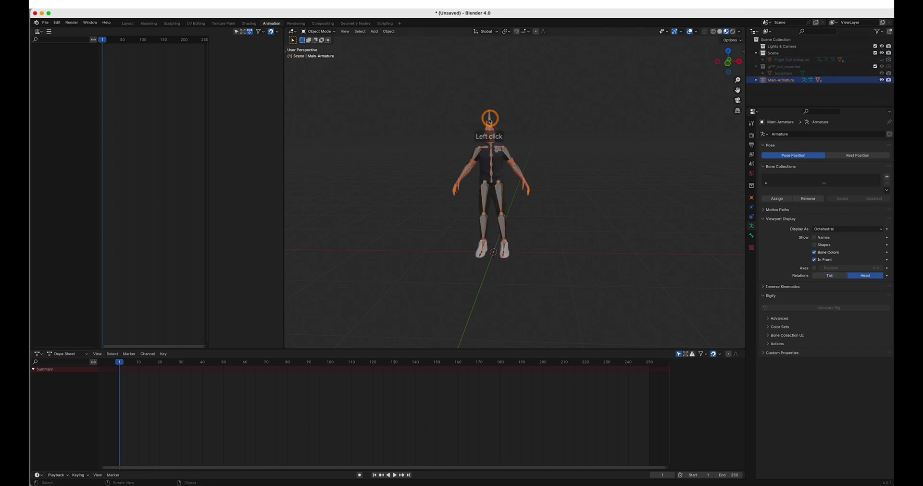
pyautogui.hotkey('ctrl', 'Tab')
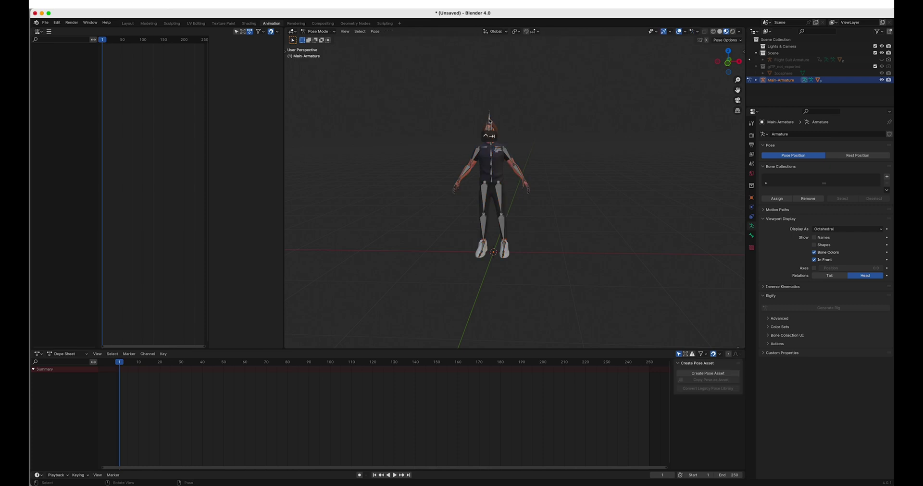
pyautogui.click(509, 119)
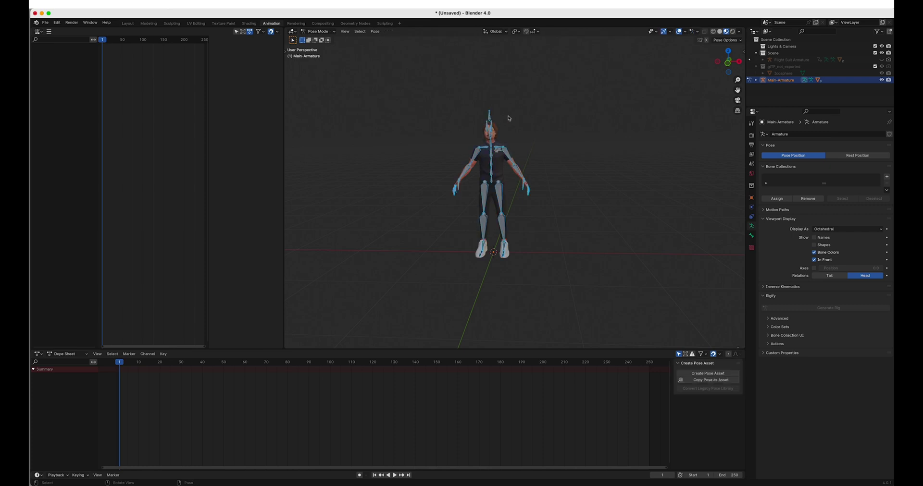
# Step: Key Location, Rotation & Scale on the bones and paste the copied idle keyframes
pyautogui.press('i')
pyautogui.click(533, 116)
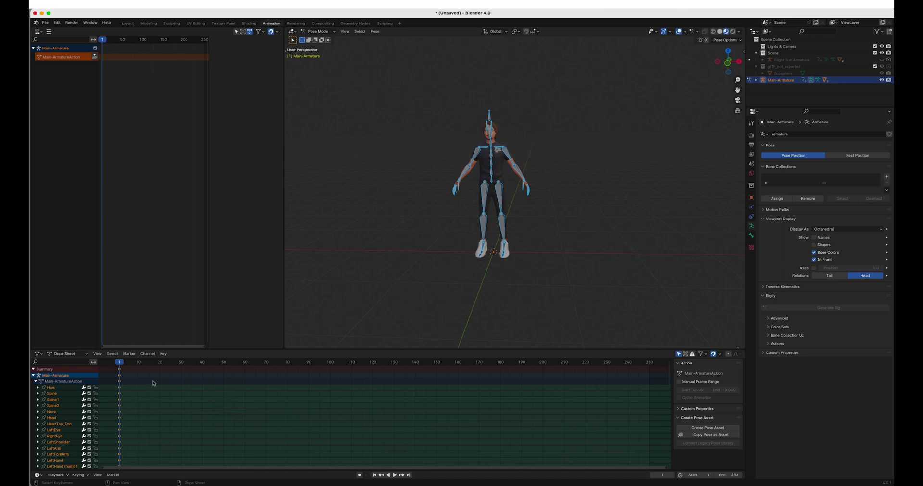
pyautogui.press('super+v')
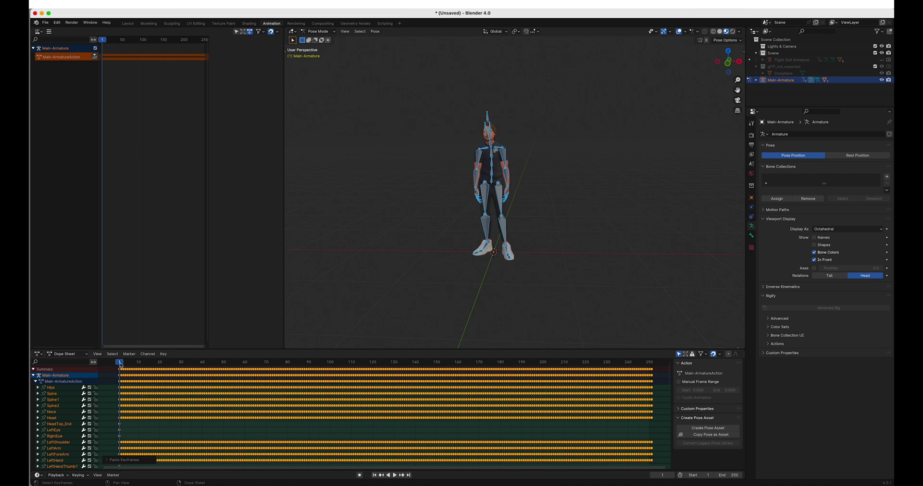
pyautogui.moveTo(120, 366); pyautogui.dragTo(101, 378)
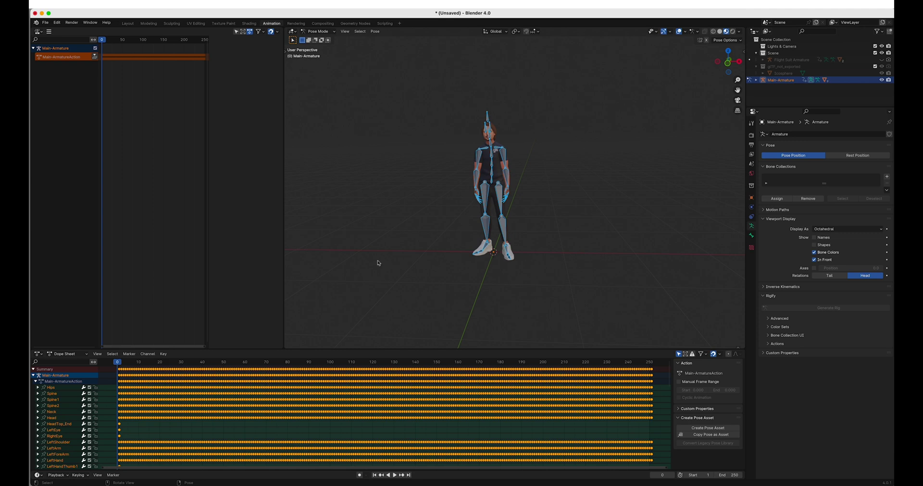
# Step: Rename Main-ArmatureAction to humanoid.idle and push it down into an NLA strip
pyautogui.doubleClick(58, 57)
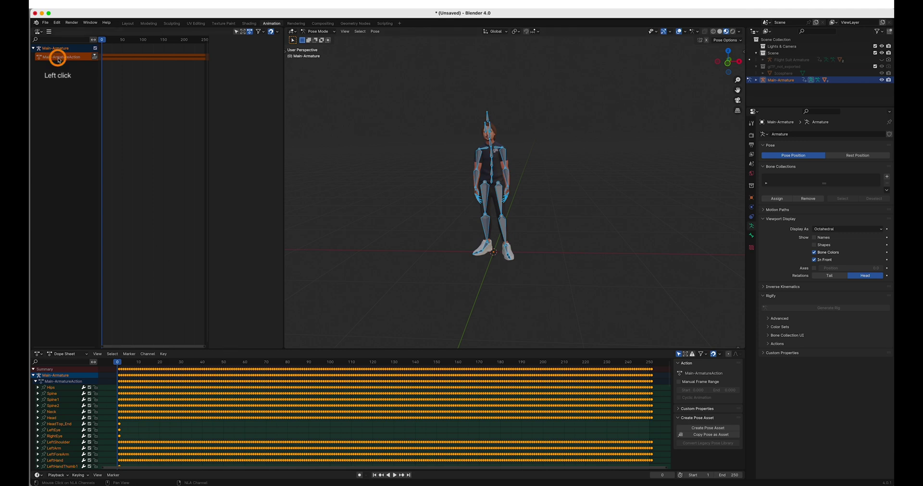
pyautogui.write('humanoid.idle')
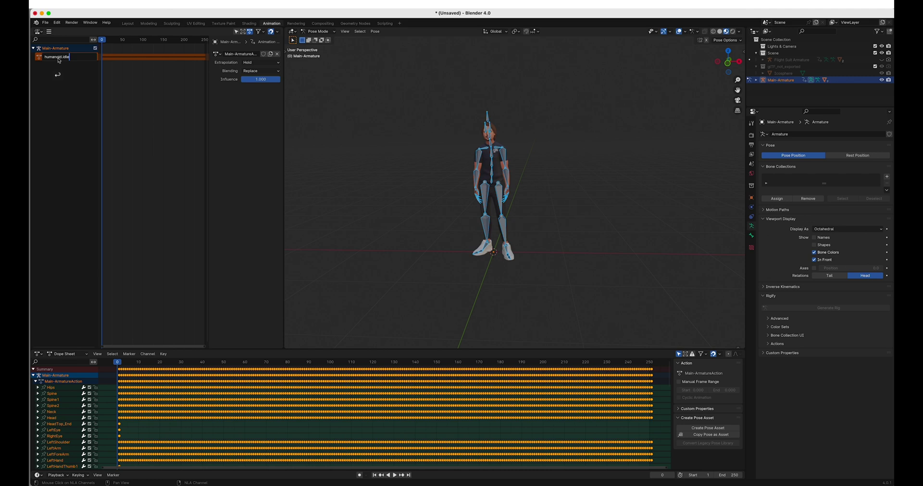
pyautogui.press('Return')
pyautogui.click(95, 59)
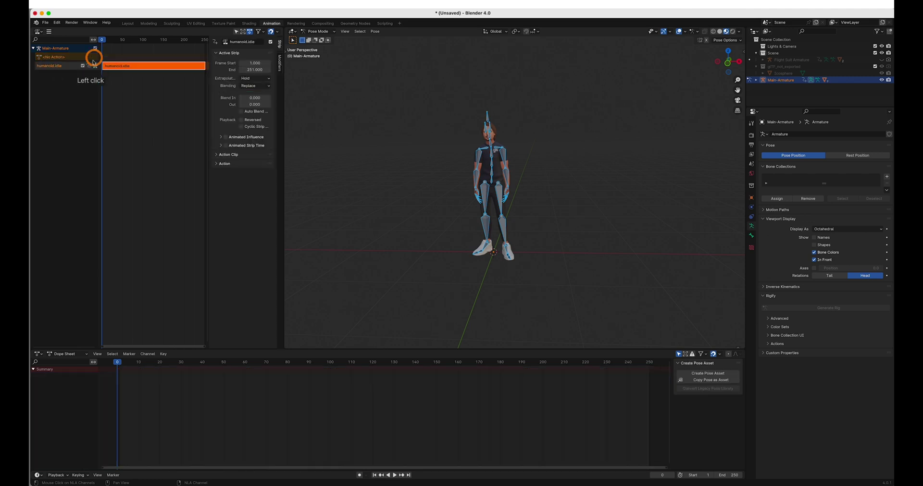
# Step: Hide Main-Armature and return to Object Mode
pyautogui.click(882, 81)
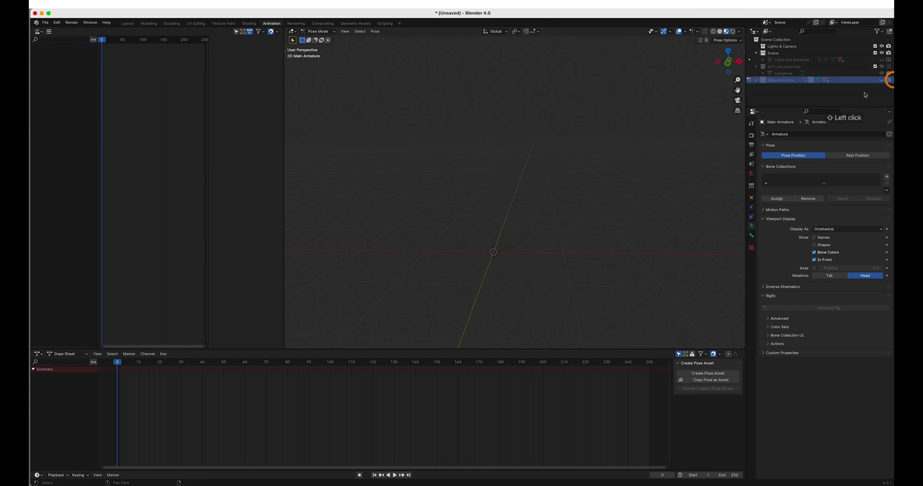
pyautogui.press('q')
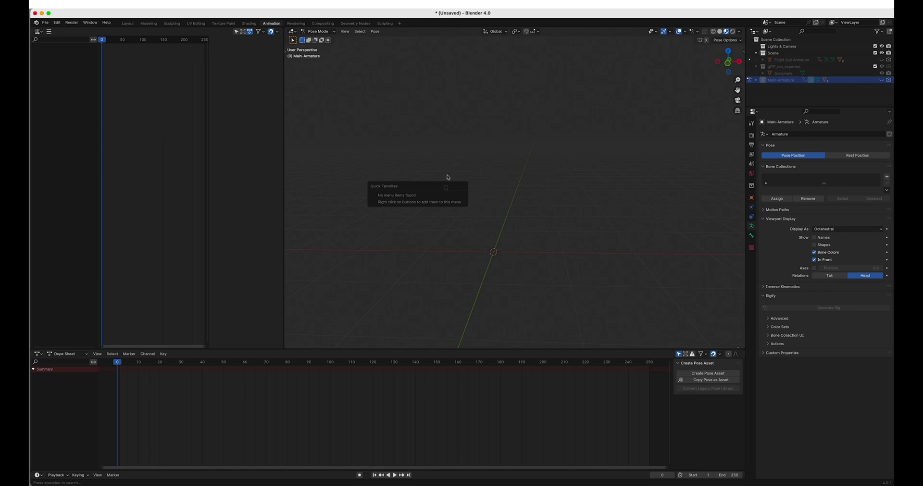
pyautogui.press('Escape')
pyautogui.hotkey('ctrl', 'Tab')
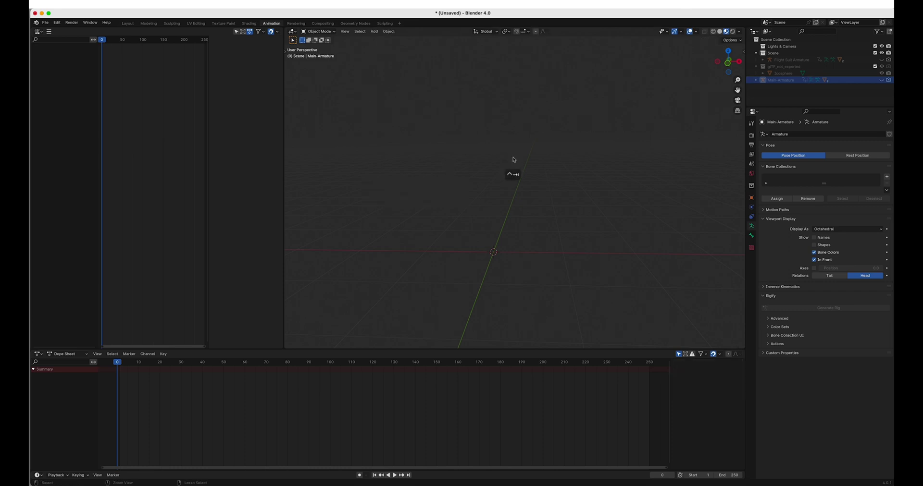
# Step: Import Falling.fbx via the Q quick menu and put its armature in Pose Mode at frame 1
pyautogui.press('q')
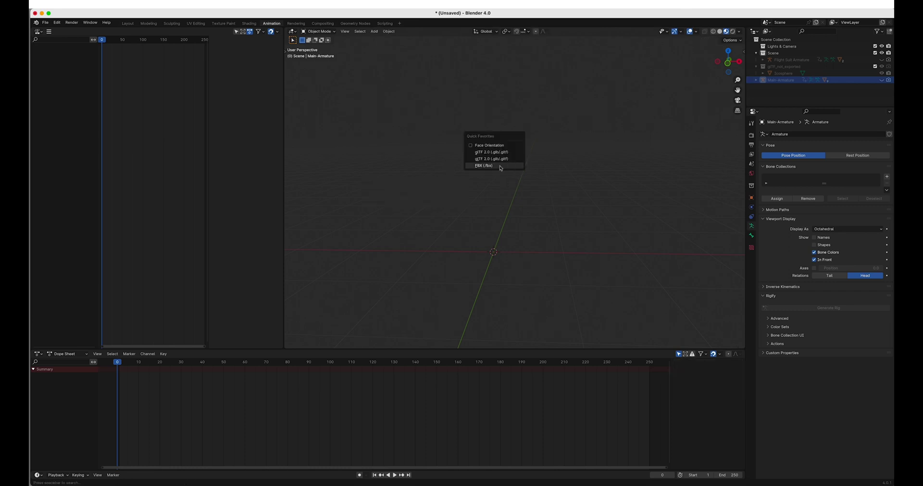
pyautogui.click(500, 166)
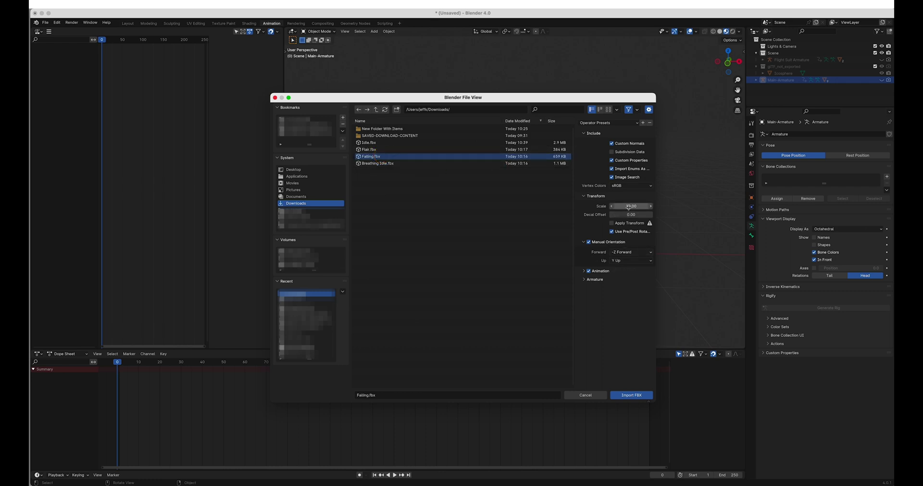
pyautogui.click(631, 395)
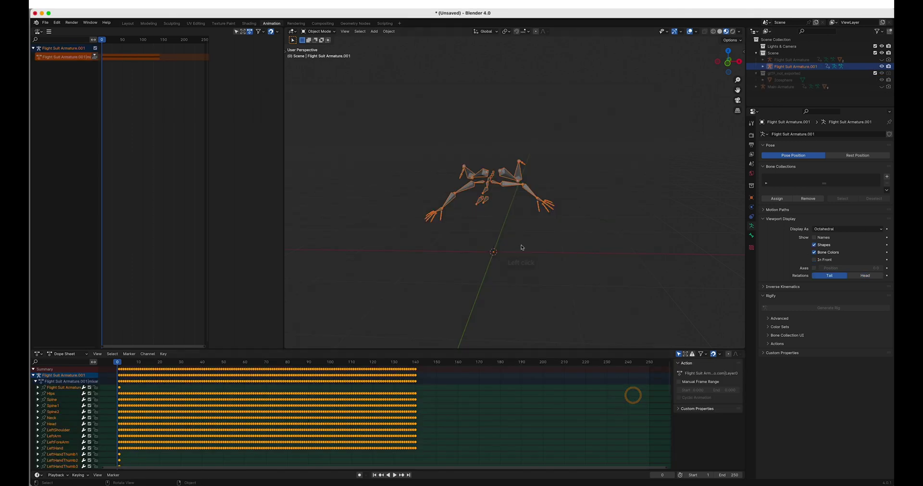
pyautogui.moveTo(522, 248); pyautogui.dragTo(502, 245, button='middle')
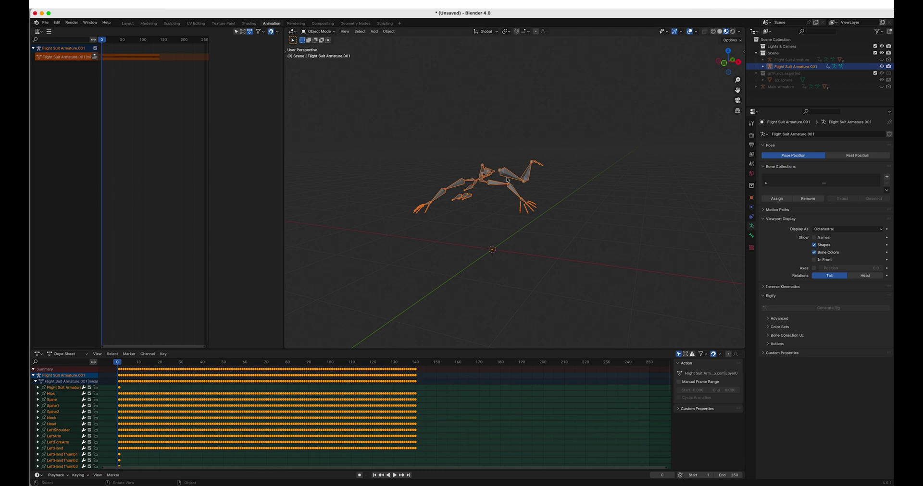
pyautogui.moveTo(504, 209); pyautogui.dragTo(505, 210, button='middle')
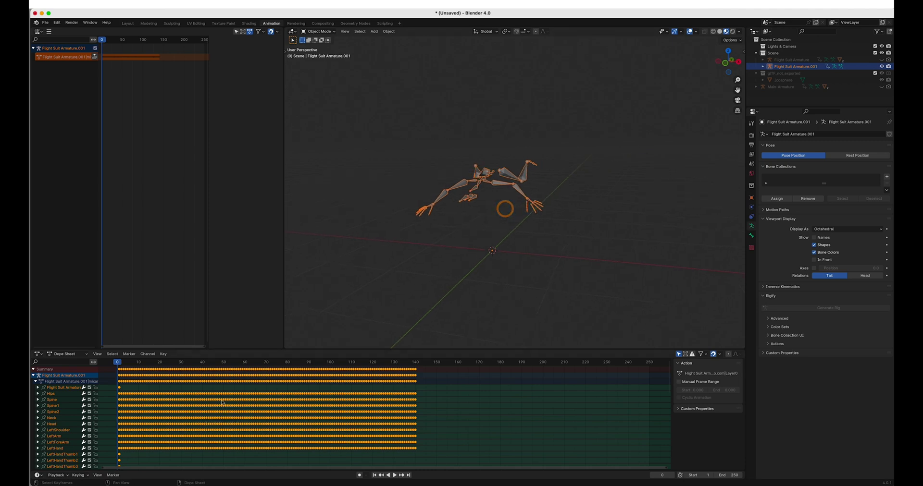
pyautogui.click(119, 363)
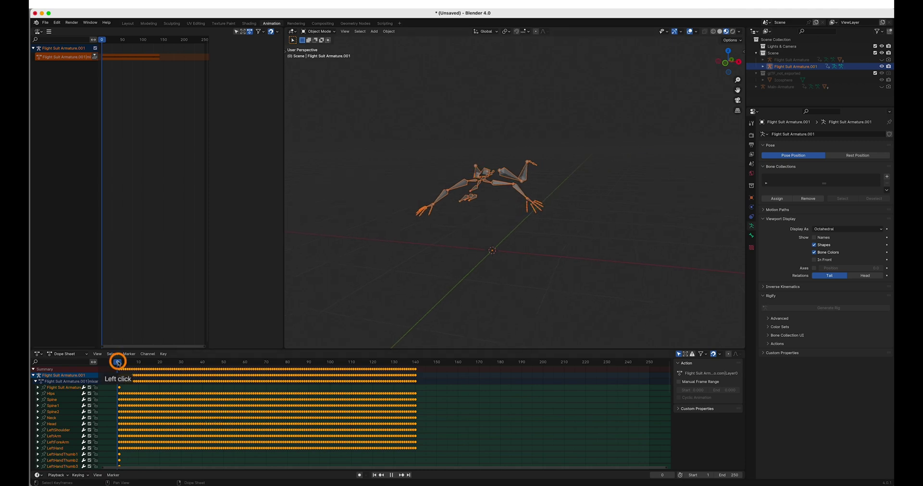
pyautogui.press('Tab')
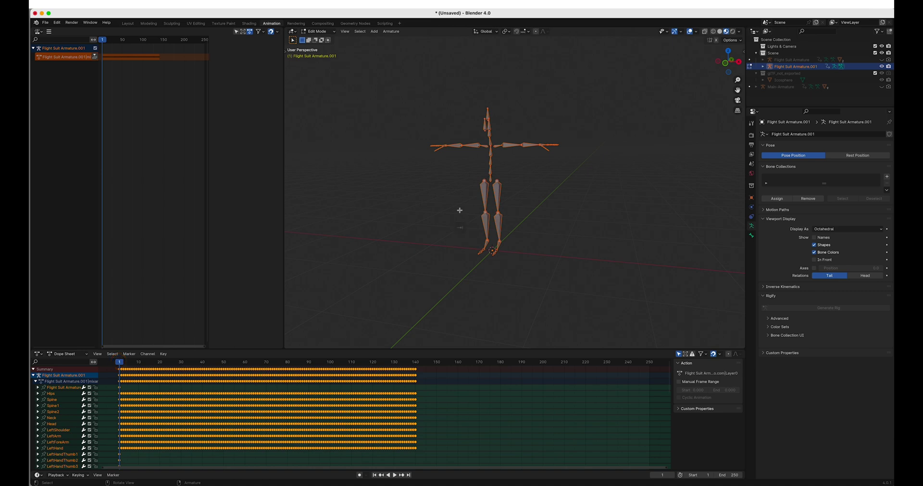
pyautogui.hotkey('ctrl', 'Tab')
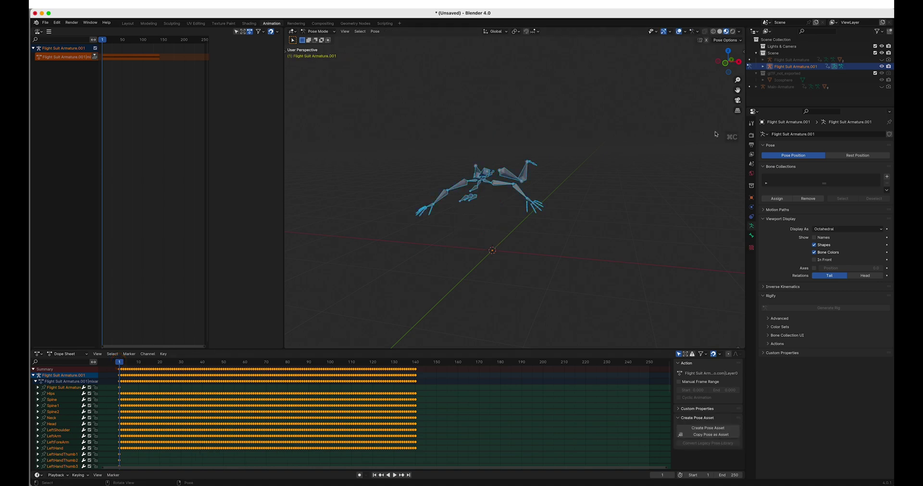
# Step: Hide Flight Suit Armature.001, show and select Main-Armature, and enter Pose Mode
pyautogui.click(889, 66)
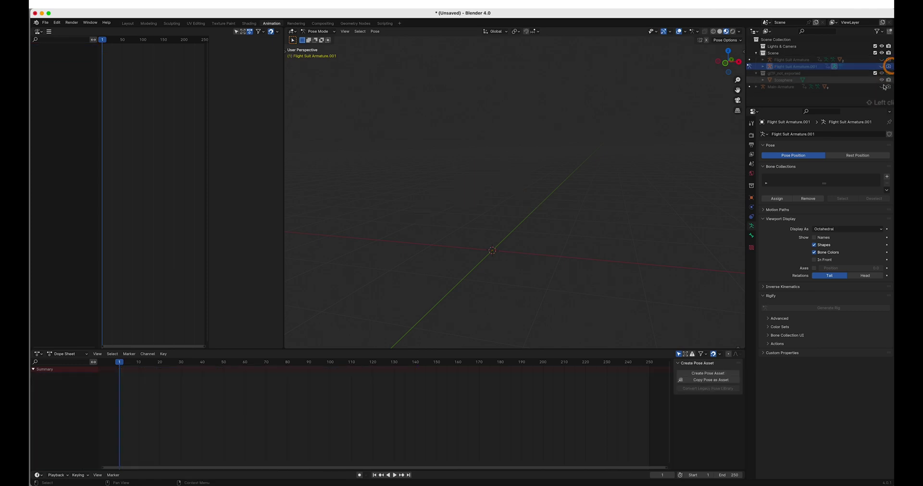
pyautogui.click(888, 87)
pyautogui.click(769, 87)
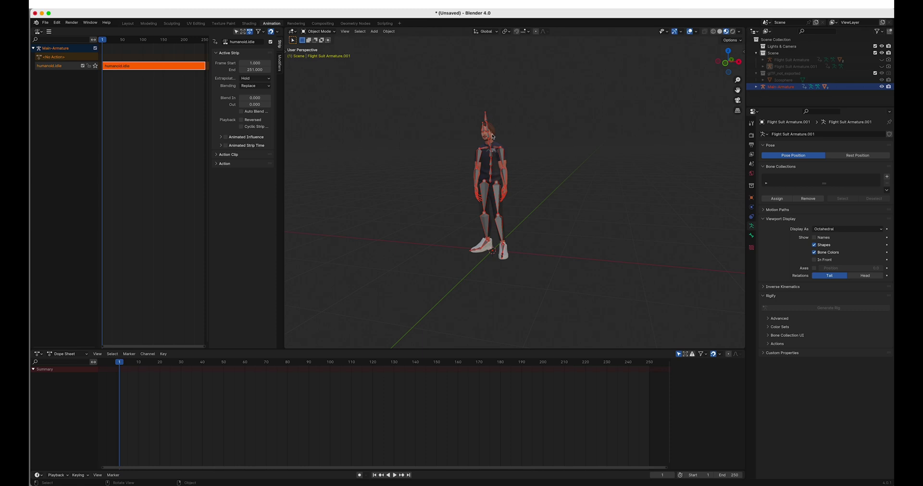
pyautogui.click(485, 114)
pyautogui.hotkey('ctrl', 'Tab')
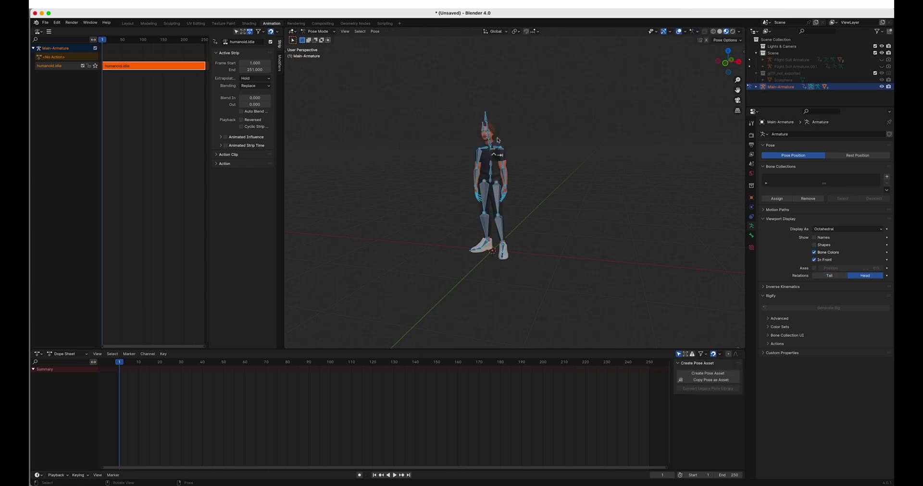
# Step: Key Location, Rotation & Scale, paste the falling keyframes, and play them back to check
pyautogui.press('i')
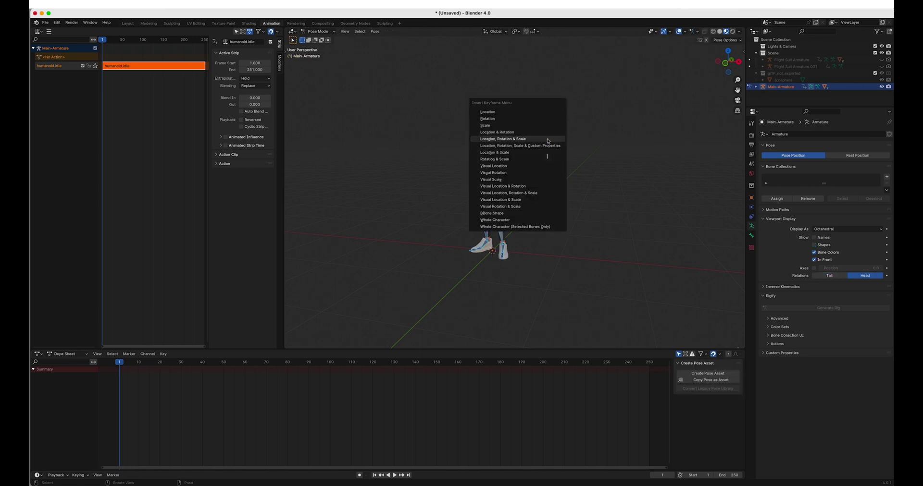
pyautogui.click(548, 139)
pyautogui.press('super+v')
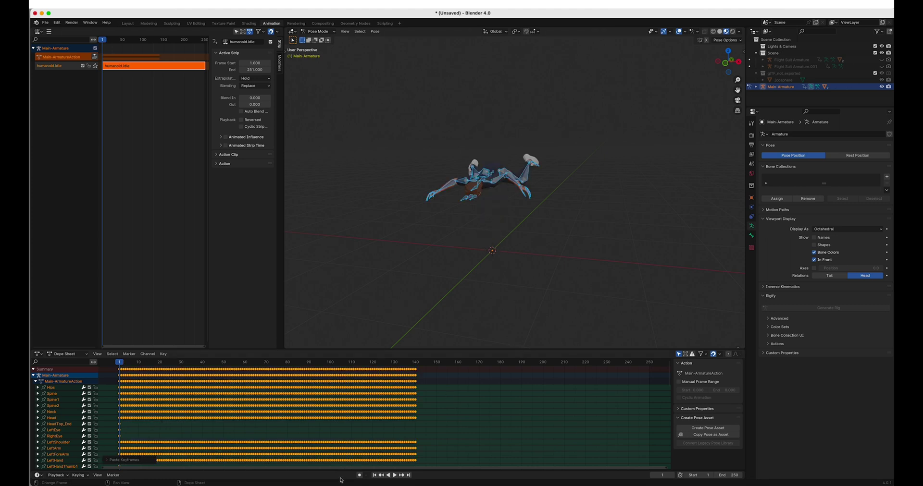
pyautogui.click(393, 476)
pyautogui.moveTo(455, 215); pyautogui.dragTo(423, 250, button='middle')
pyautogui.click(394, 476)
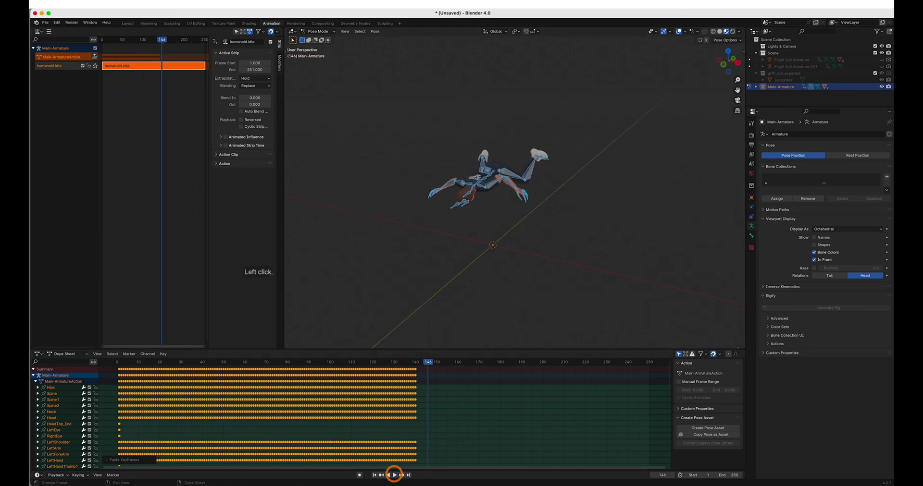
# Step: Rename the falling action to humanoid.skydiving and push it into an NLA strip above humanoid.idle
pyautogui.doubleClick(56, 57)
pyautogui.write('hu')
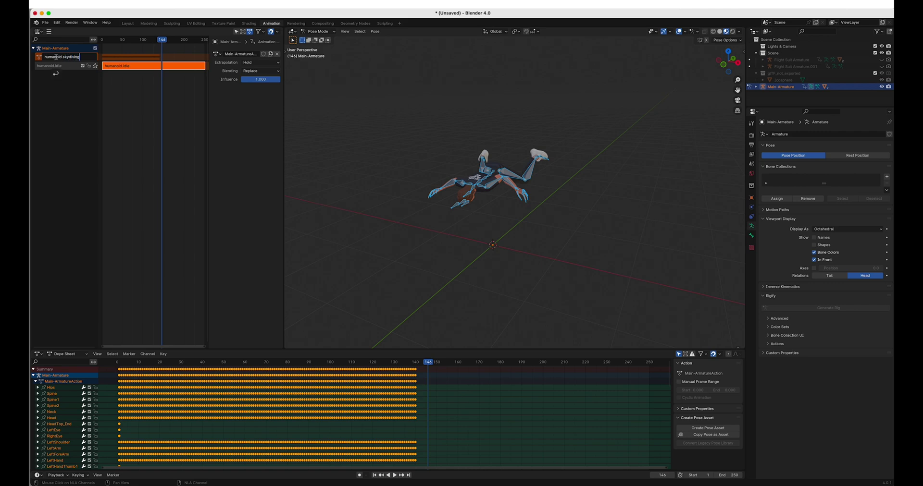
pyautogui.write('manoid.skydiving')
pyautogui.press('Return')
pyautogui.click(95, 57)
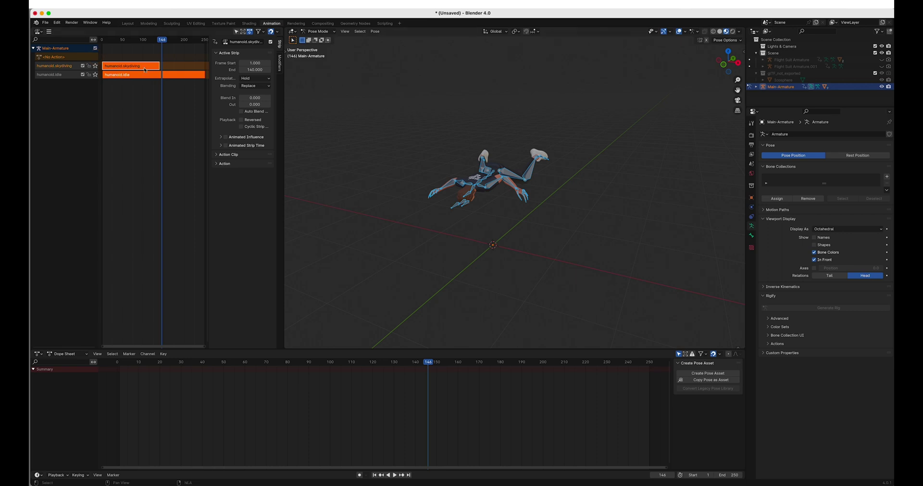
pyautogui.moveTo(505, 230)
pyautogui.mouseDown(button='middle')
pyautogui.moveTo(519, 212)
pyautogui.moveTo(520, 224)
pyautogui.mouseUp(button='middle')
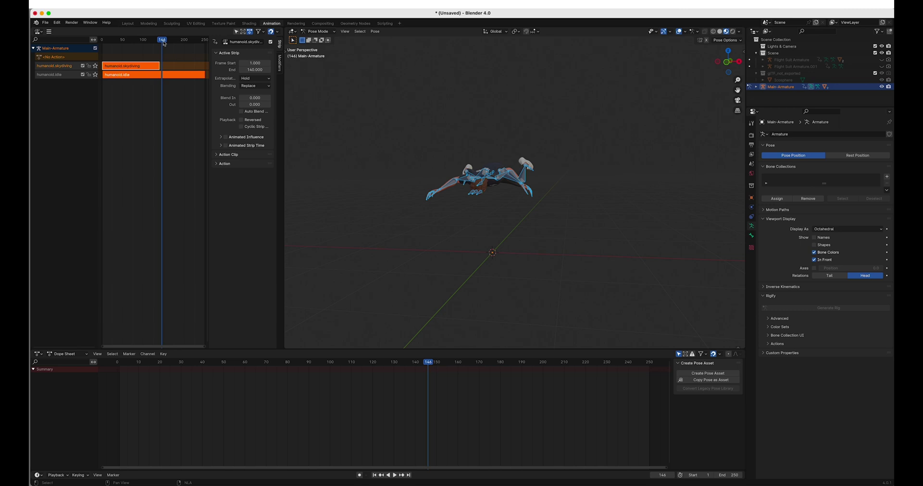
# Step: Move to frame 18 and select the Hips bone in the viewport
pyautogui.moveTo(164, 43); pyautogui.dragTo(109, 42)
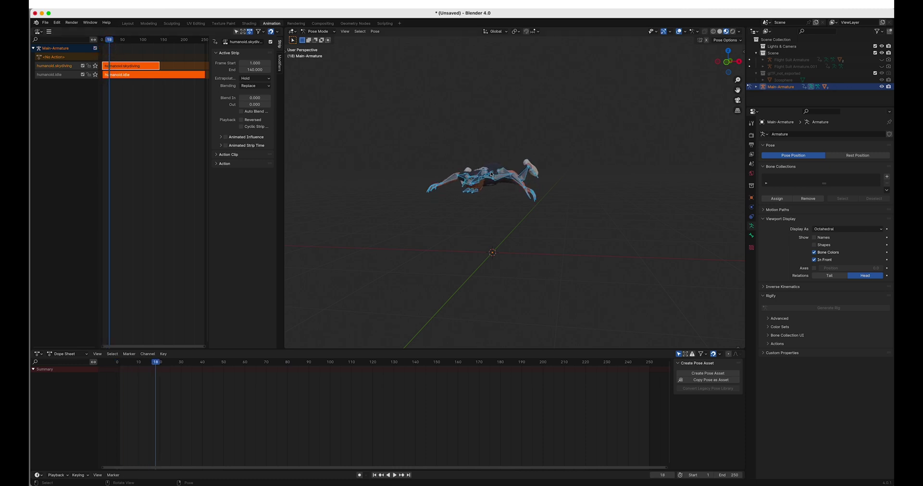
pyautogui.click(493, 174)
pyautogui.click(494, 173)
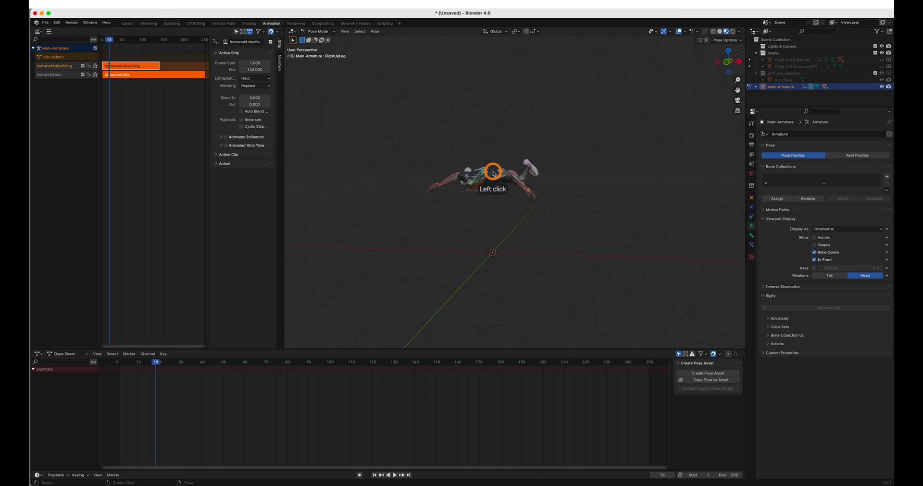
pyautogui.scroll(8, 480, 200)
pyautogui.click(445, 138)
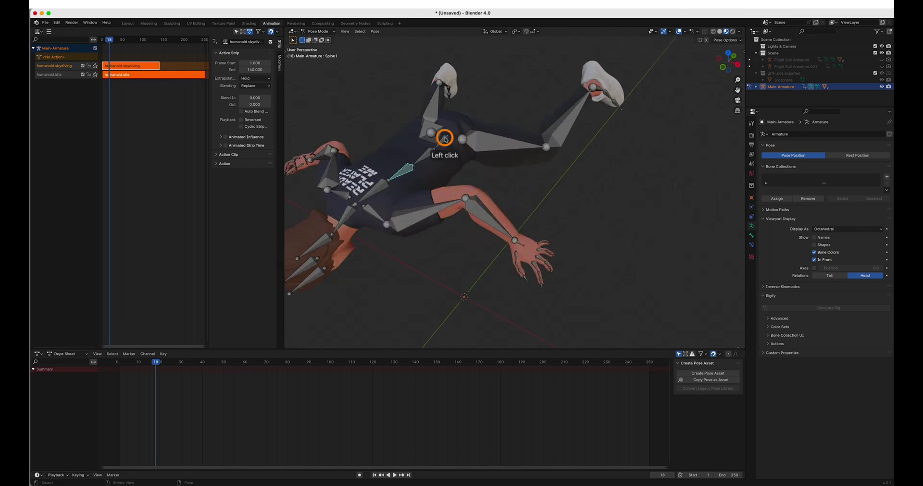
pyautogui.click(441, 139)
pyautogui.scroll(-6, 441, 141)
pyautogui.moveTo(466, 178); pyautogui.dragTo(494, 174, button='middle')
# Step: Expand Main-Armature > Pose > Hips in the Outliner to show Spine, LeftUpLeg and RightUpLeg
pyautogui.click(756, 86)
pyautogui.scroll(-1, 769, 95)
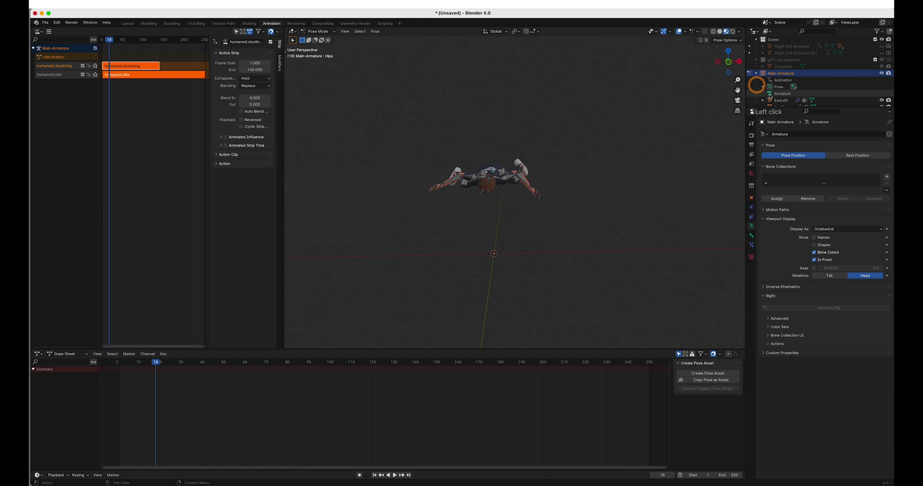
pyautogui.click(764, 87)
pyautogui.scroll(-2, 768, 81)
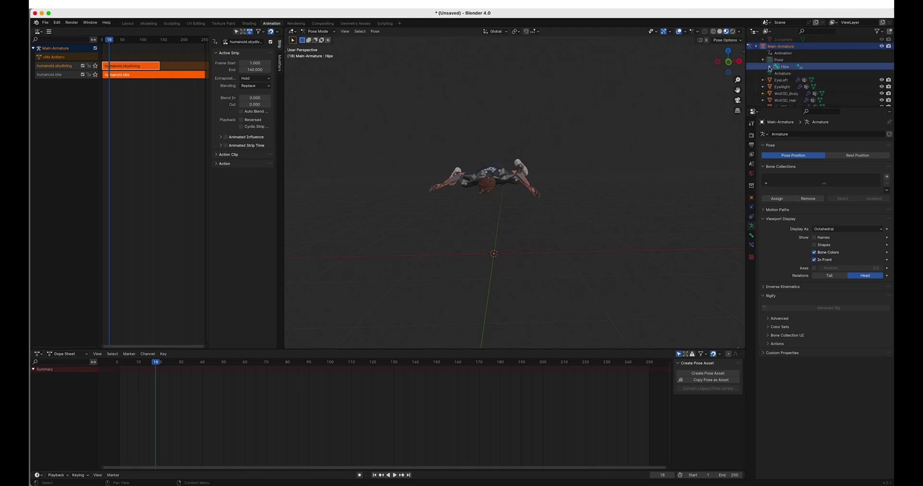
pyautogui.click(769, 68)
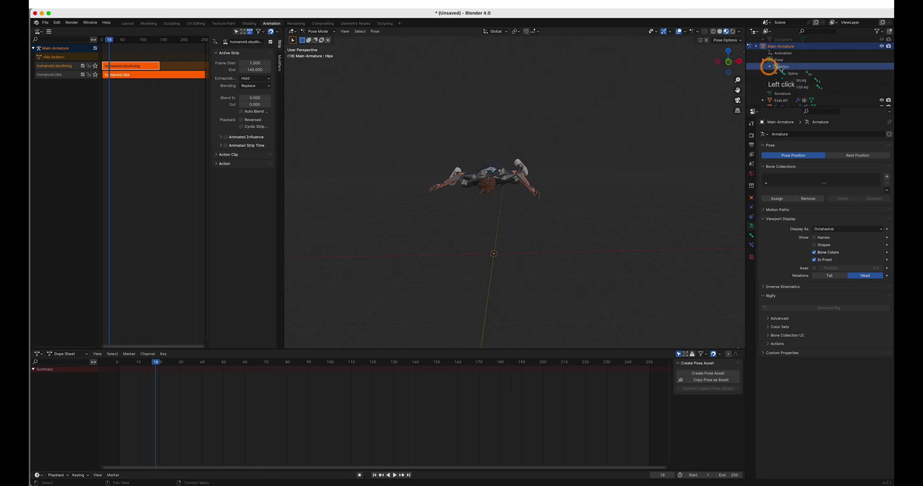
# Step: Enter tweak mode on humanoid.skydiving at frame 0 and box-select the Hips X/Y/Z Location keyframes
pyautogui.click(756, 46)
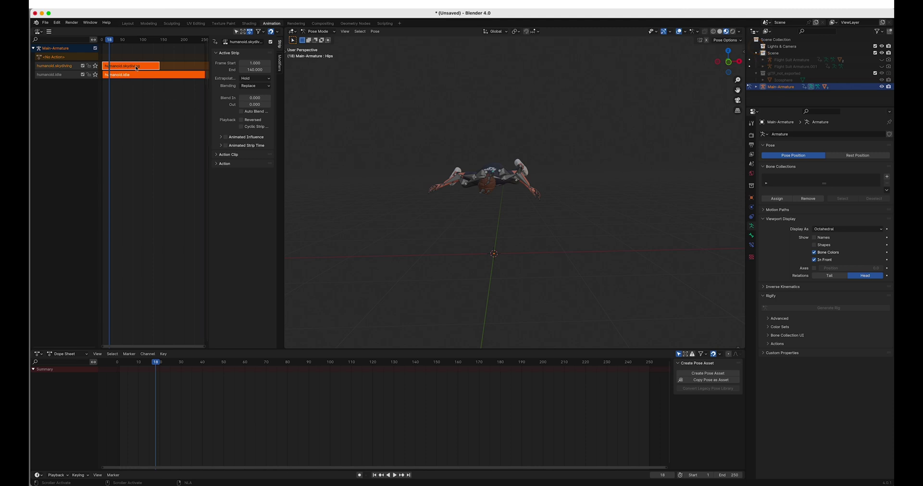
pyautogui.press('Tab')
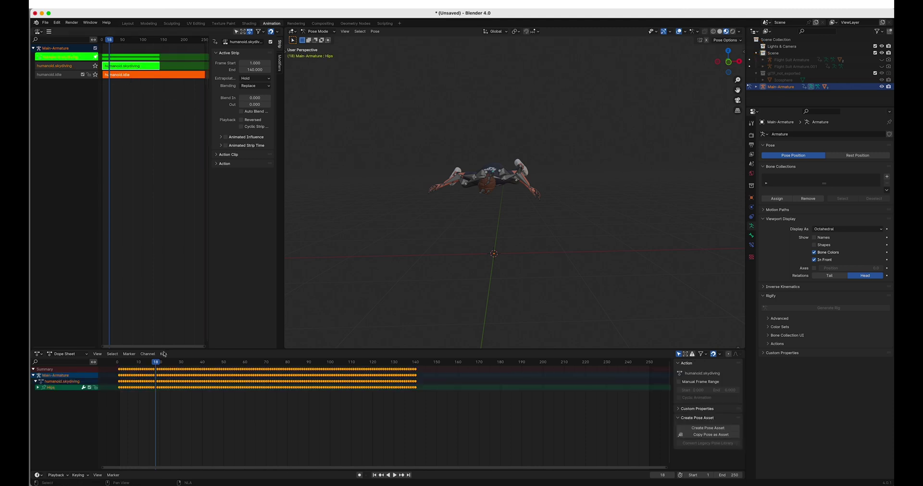
pyautogui.moveTo(155, 361); pyautogui.dragTo(106, 363)
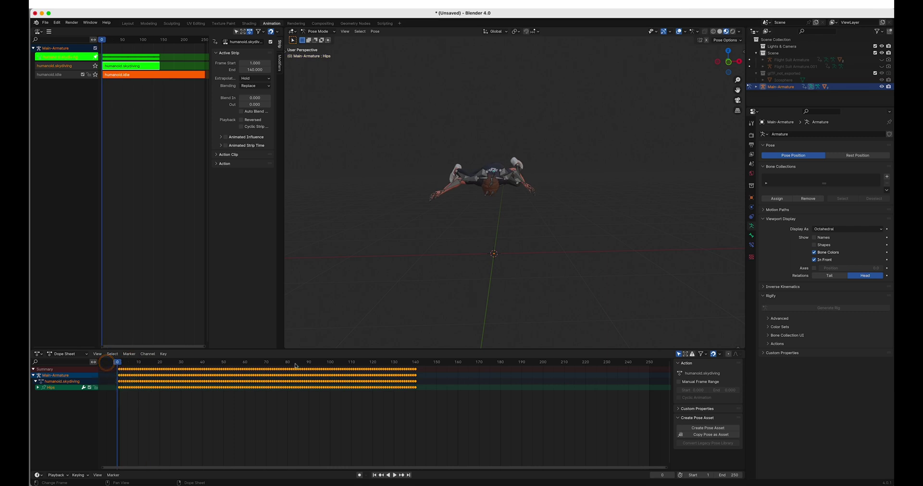
pyautogui.click(37, 387)
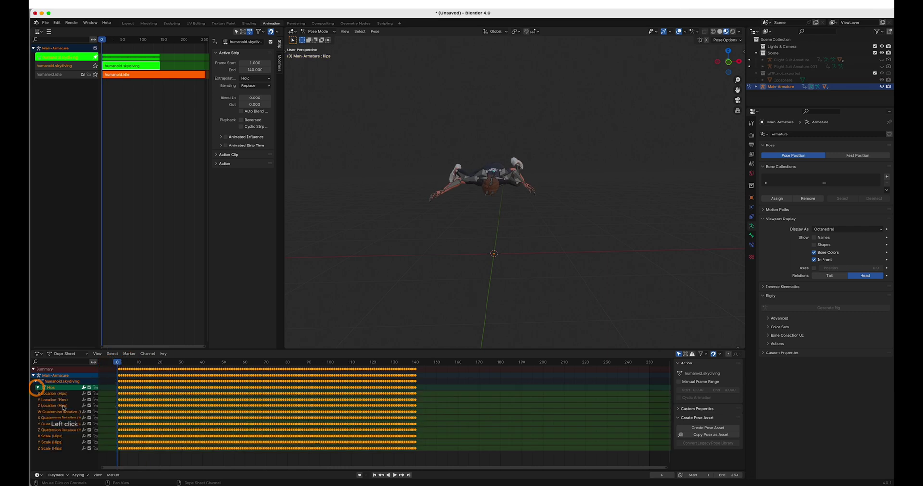
pyautogui.click(111, 394)
pyautogui.click(161, 393)
pyautogui.moveTo(465, 391); pyautogui.dragTo(470, 407)
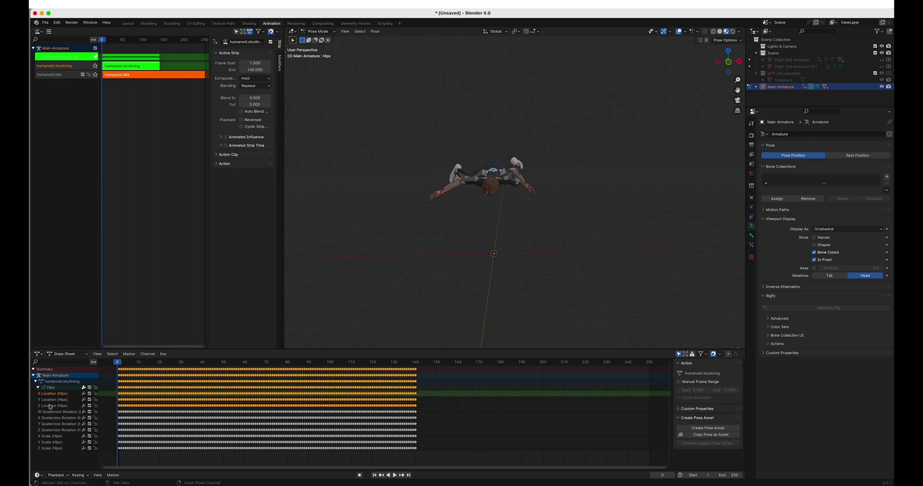
# Step: Delete the selected Hips location keyframes and key the Hips location once at frame 1
pyautogui.press('x')
pyautogui.click(289, 399)
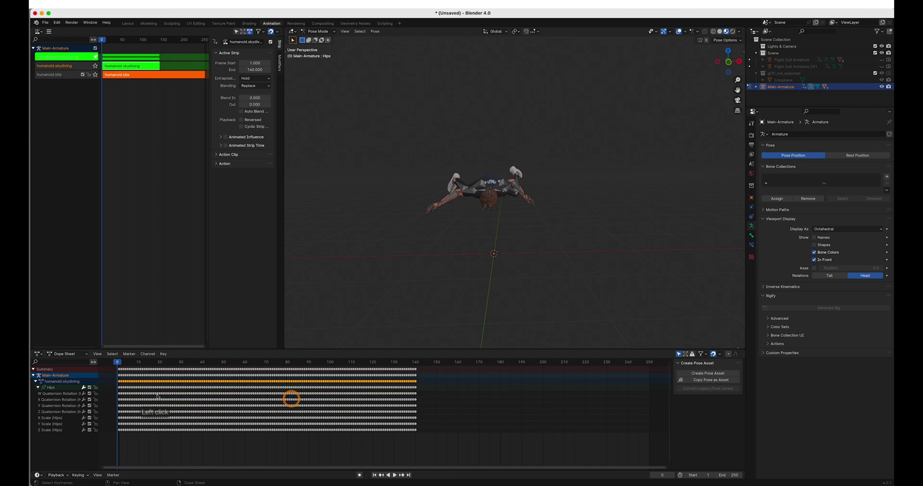
pyautogui.click(117, 363)
pyautogui.click(120, 362)
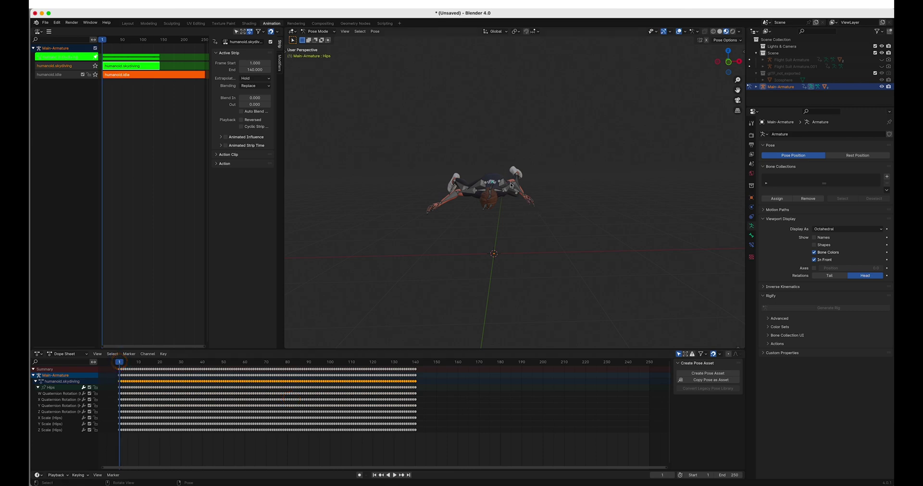
pyautogui.moveTo(511, 185); pyautogui.dragTo(497, 200, button='middle')
pyautogui.press('i')
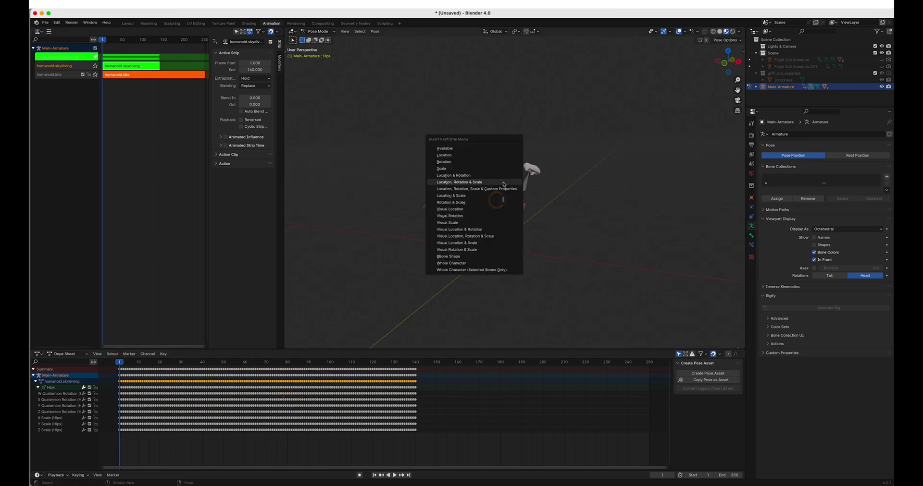
pyautogui.click(490, 156)
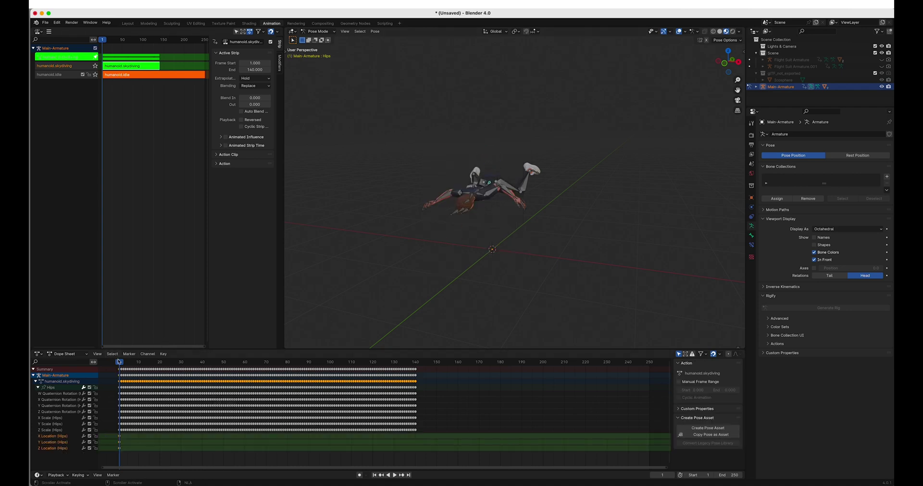
# Step: Lower the Hips along Z and re-key its location at frame 1
pyautogui.moveTo(523, 235); pyautogui.dragTo(531, 221, button='middle')
pyautogui.press('g')
pyautogui.press('z')
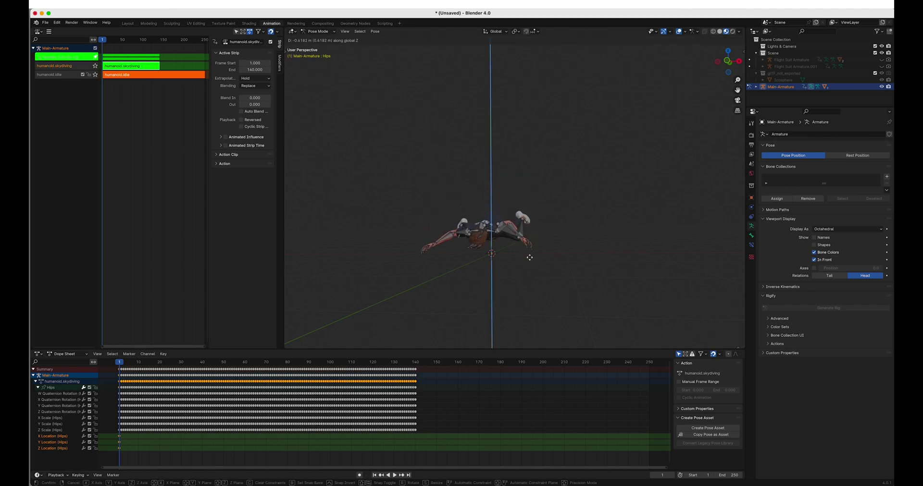
pyautogui.click(529, 254)
pyautogui.press('i')
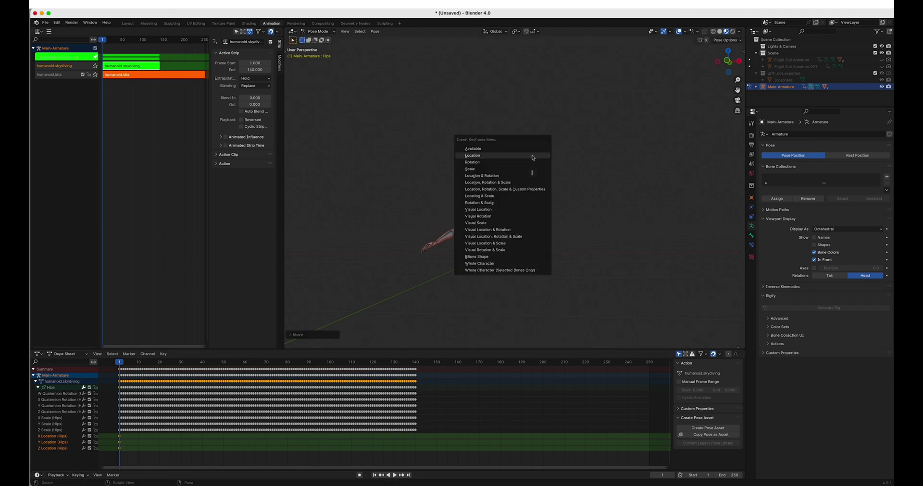
pyautogui.click(531, 155)
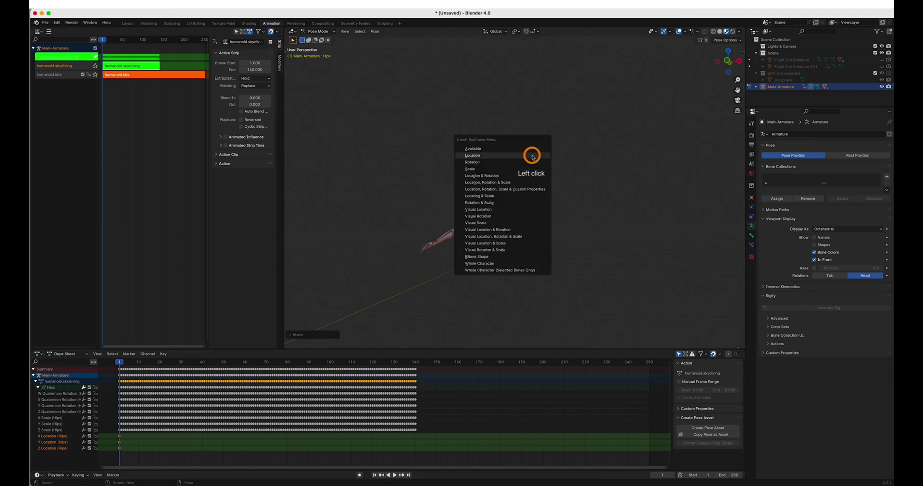
# Step: Play the skydiving animation to check it, then stop and return to frame 140
pyautogui.click(394, 475)
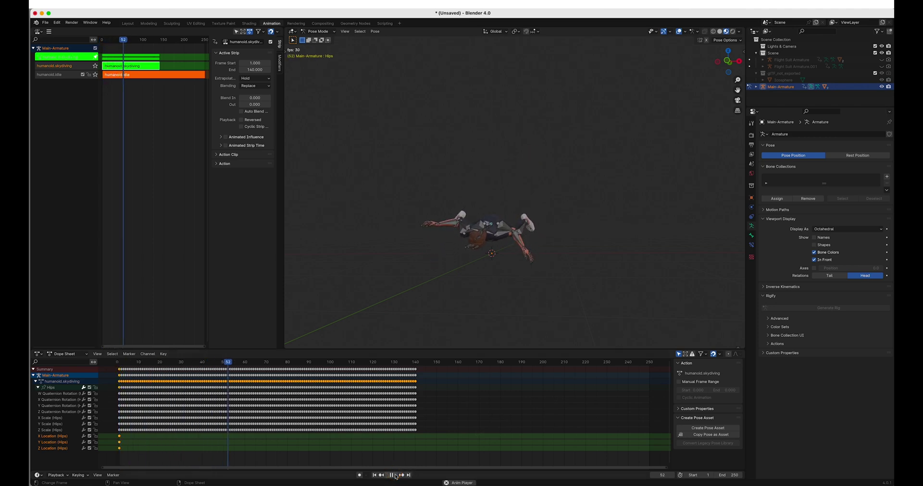
pyautogui.click(393, 475)
pyautogui.moveTo(580, 201); pyautogui.dragTo(507, 260, button='middle')
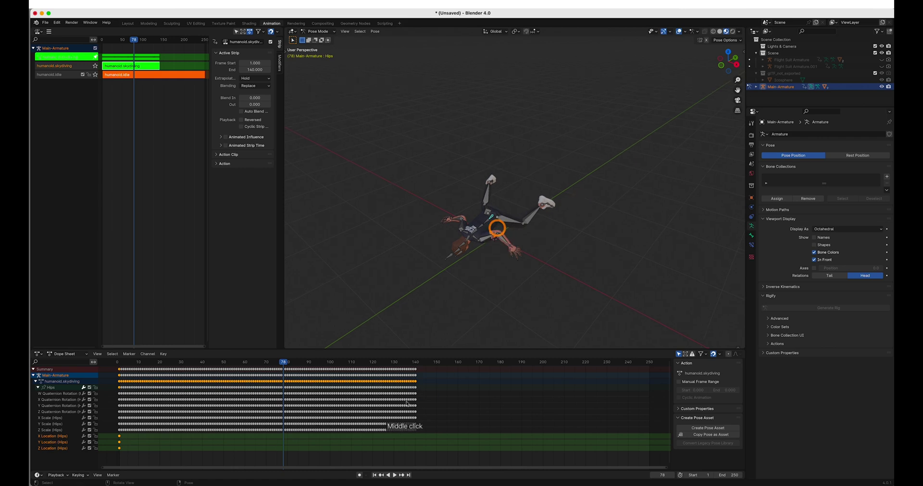
pyautogui.click(394, 475)
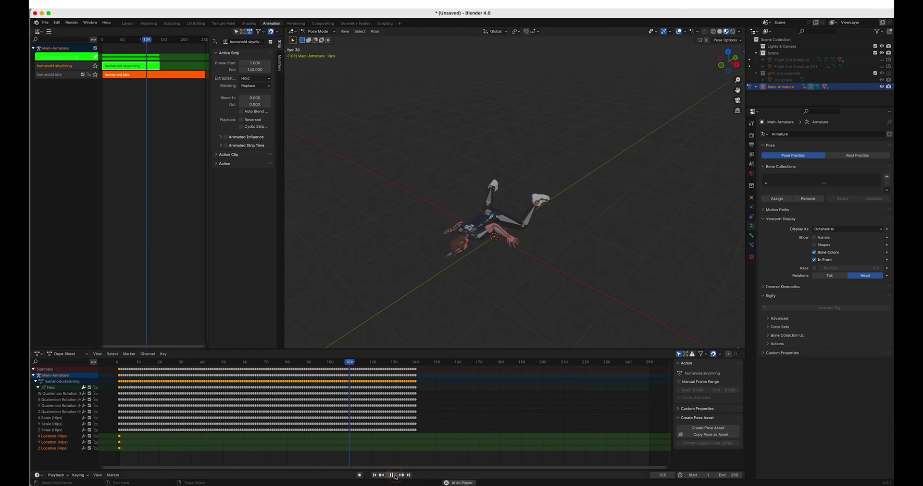
pyautogui.click(394, 475)
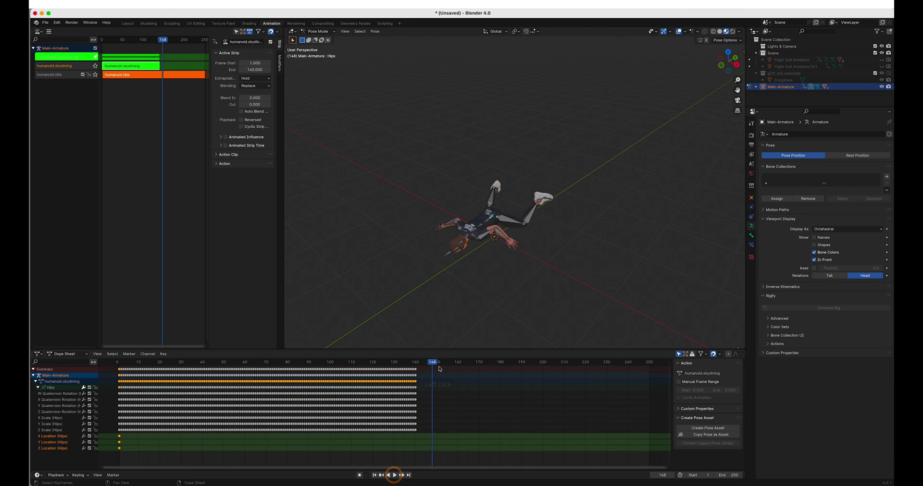
pyautogui.moveTo(429, 365); pyautogui.dragTo(415, 365)
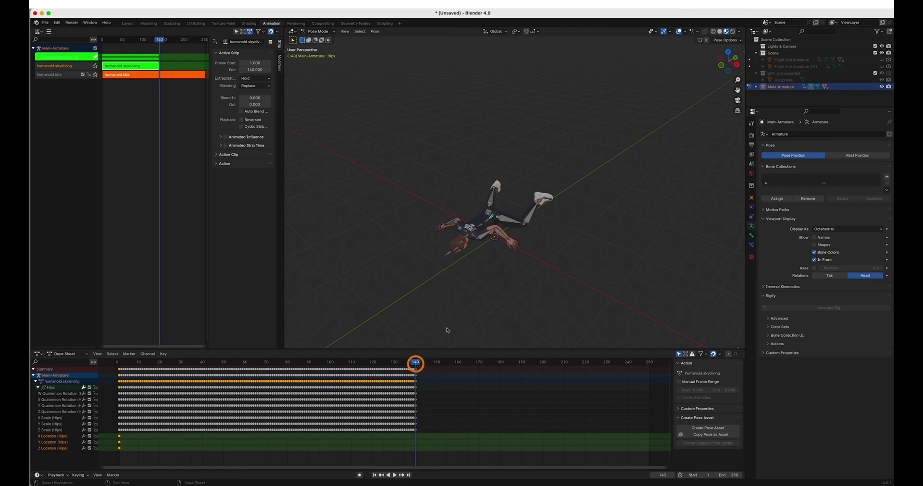
# Step: Key the Hips location at frame 140 and move to frame 70
pyautogui.press('i')
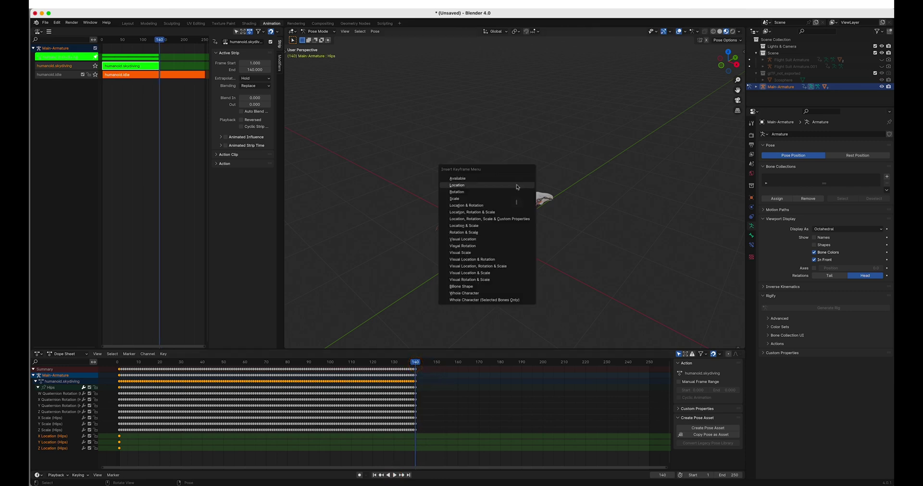
pyautogui.click(517, 185)
pyautogui.moveTo(412, 381); pyautogui.dragTo(266, 379)
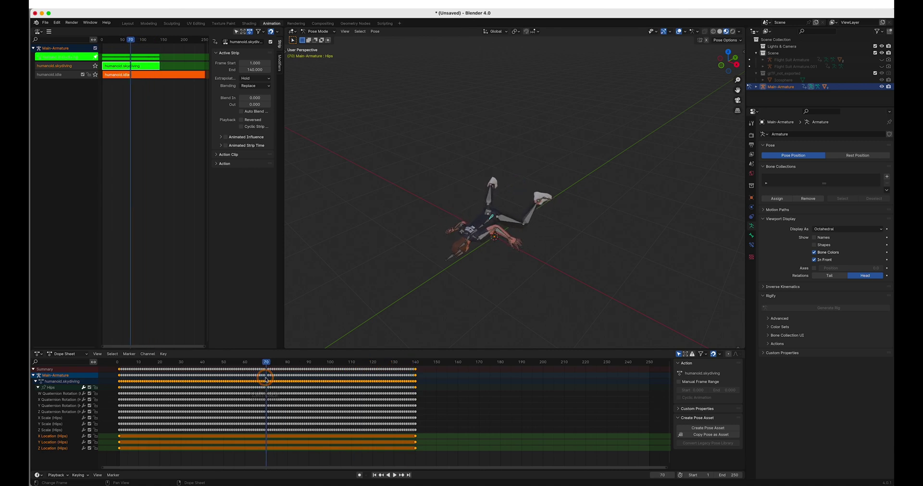
pyautogui.moveTo(525, 255); pyautogui.dragTo(564, 237, button='middle')
# Step: Raise the Hips 0.4034 m on Z, key its location at frame 70, and scrub to preview
pyautogui.press('g')
pyautogui.press('z')
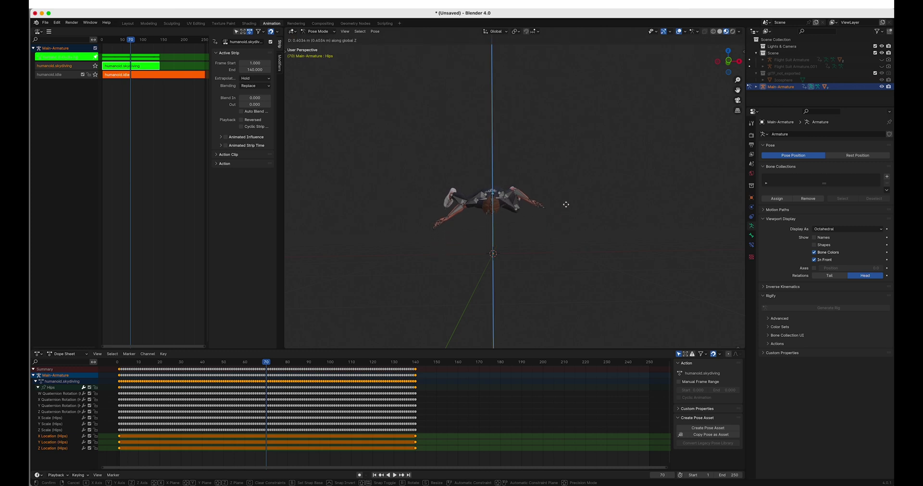
pyautogui.click(567, 202)
pyautogui.press('i')
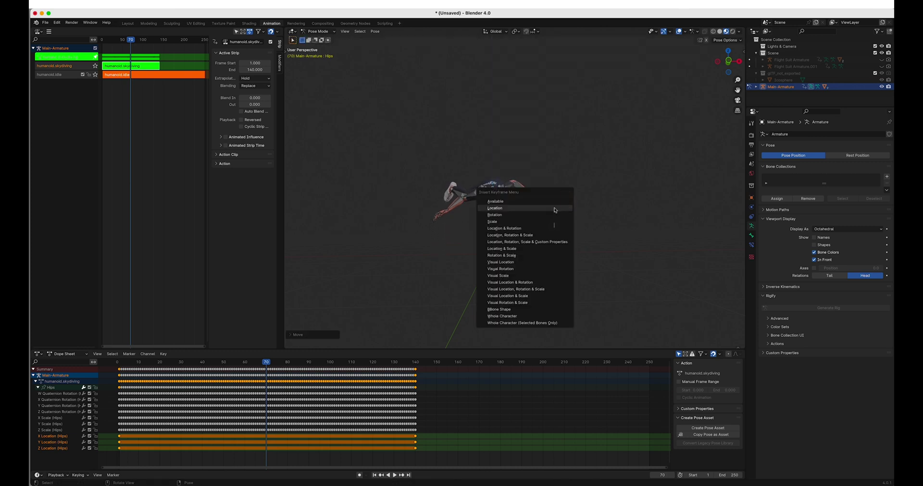
pyautogui.click(555, 210)
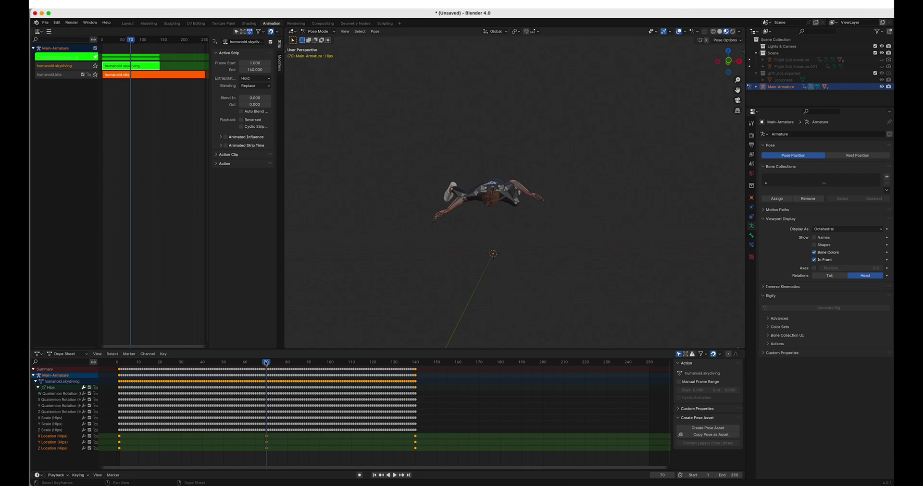
pyautogui.moveTo(266, 364); pyautogui.dragTo(416, 396)
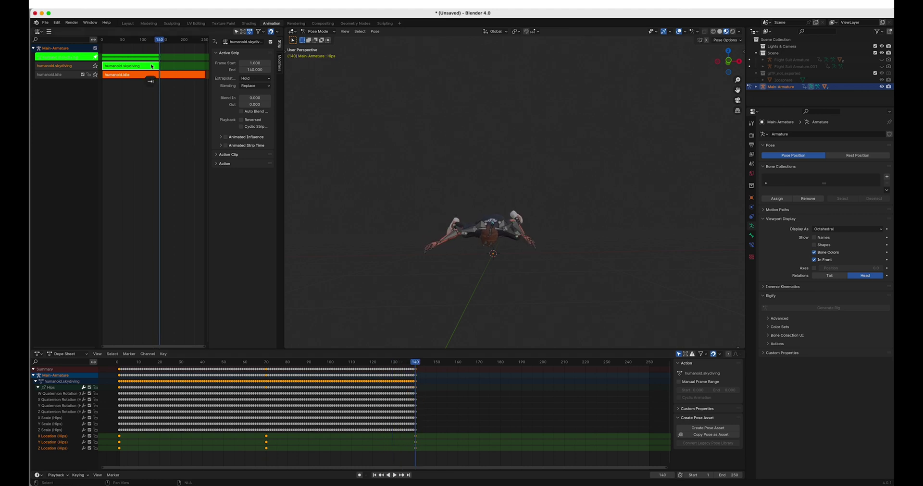
# Step: Exit skydiving tweak mode, return Main-Armature to Object Mode, and hide it
pyautogui.press('Tab')
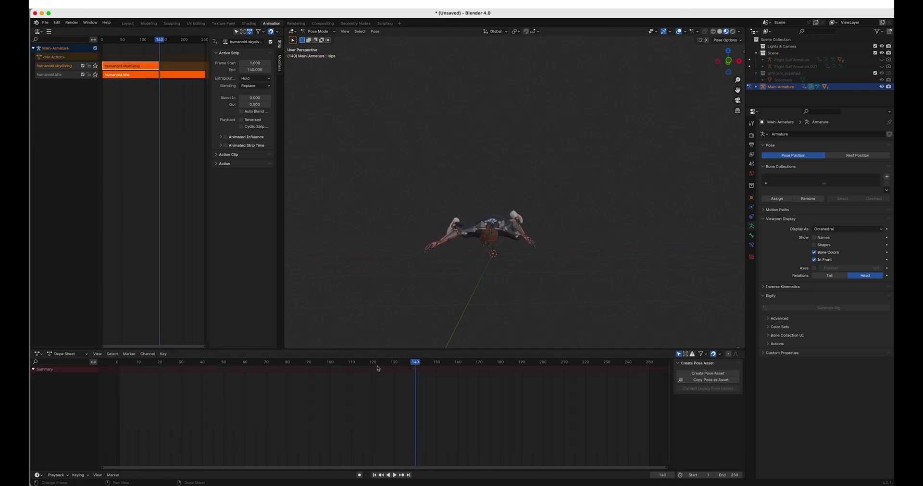
pyautogui.click(480, 234)
pyautogui.moveTo(480, 234); pyautogui.dragTo(209, 192, button='middle')
pyautogui.click(66, 93)
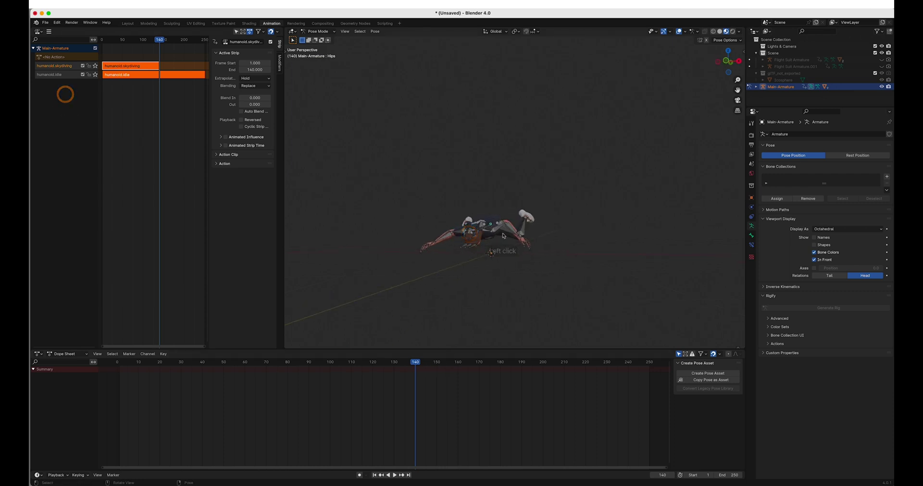
pyautogui.press('a')
pyautogui.hotkey('ctrl', 'Tab')
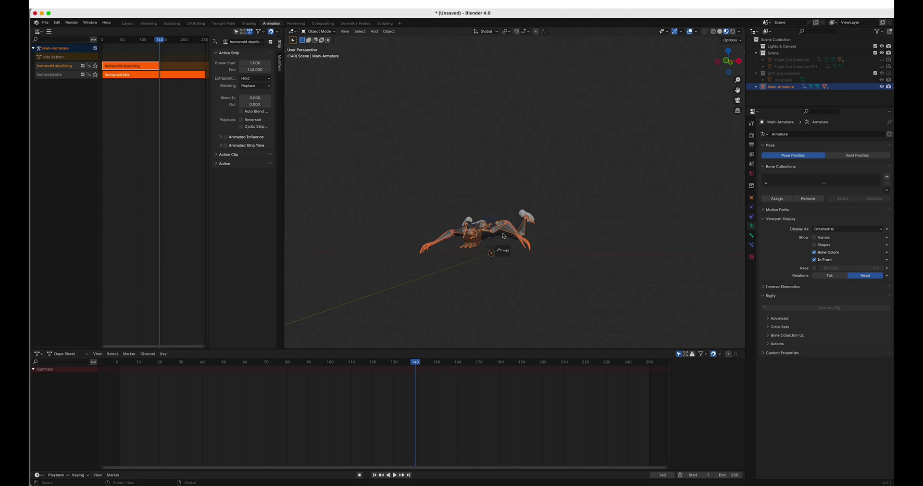
pyautogui.click(888, 87)
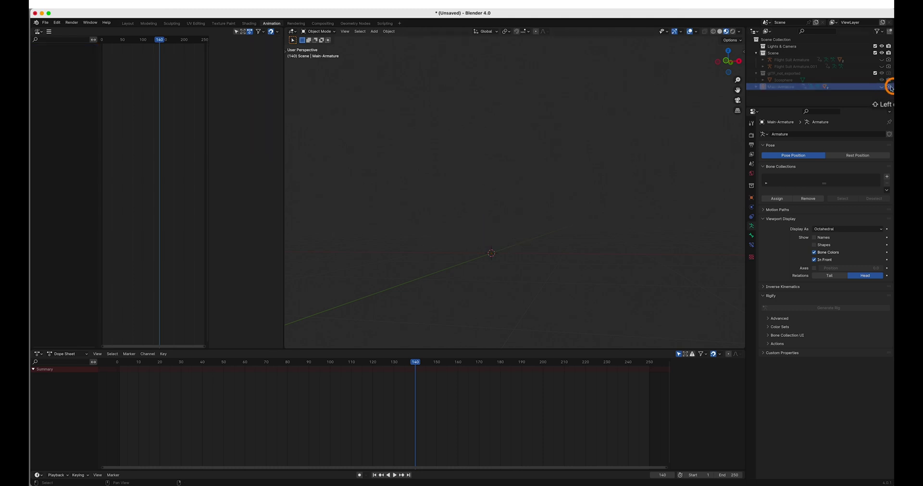
# Step: Import Flair.fbx through the Quick Favourites FBX importer
pyautogui.press('q')
pyautogui.click(490, 185)
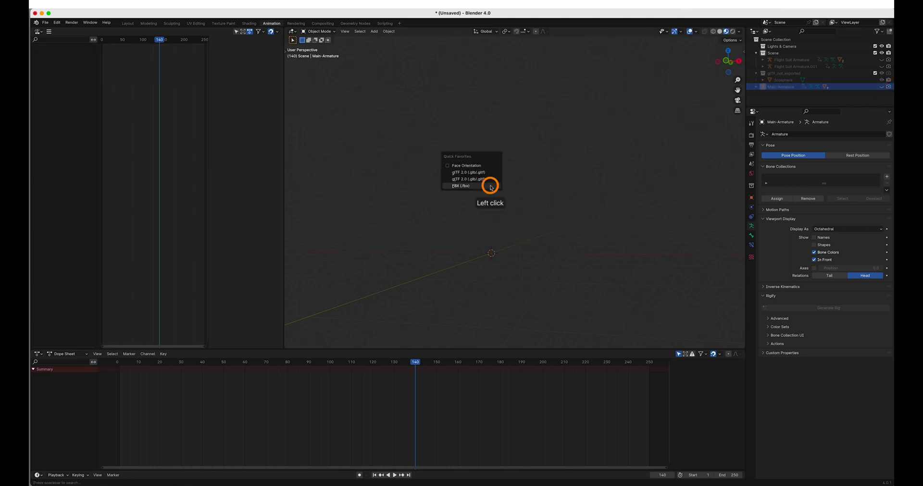
pyautogui.click(369, 150)
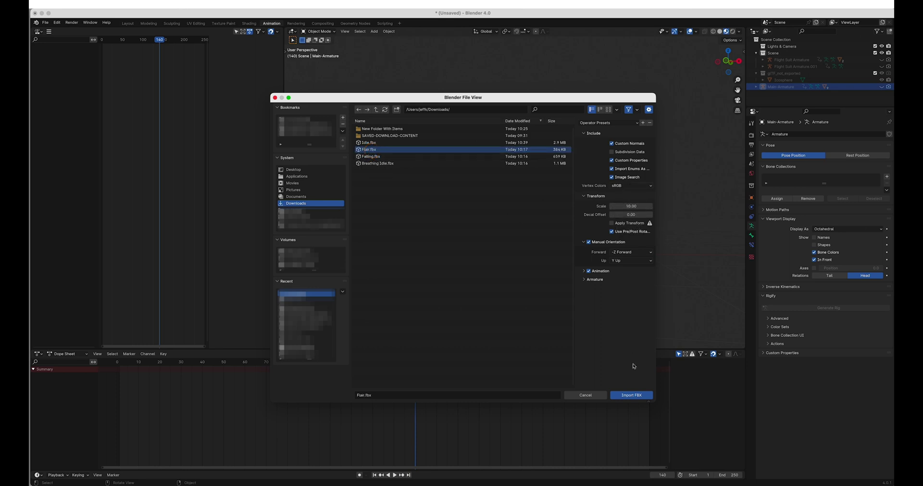
pyautogui.click(631, 395)
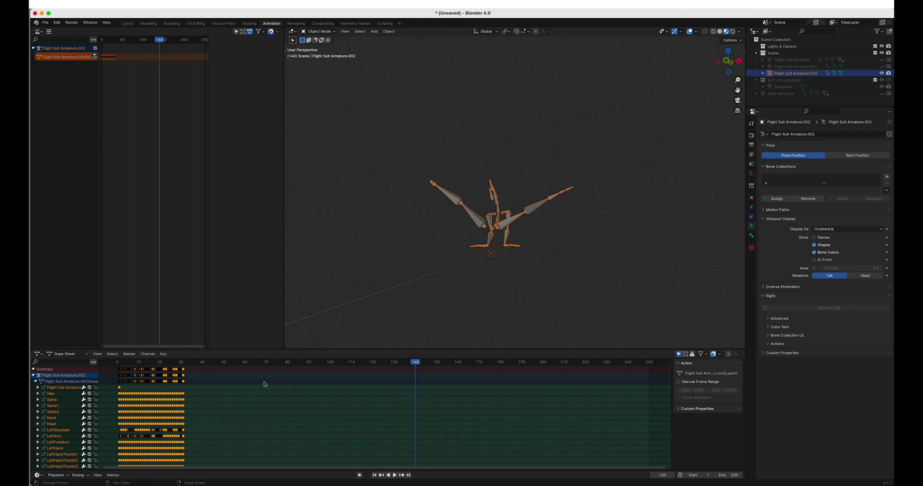
# Step: Return to the animation start, hide Flight Suit Armature.002, and show and select Main-Armature
pyautogui.moveTo(176, 363); pyautogui.dragTo(119, 365)
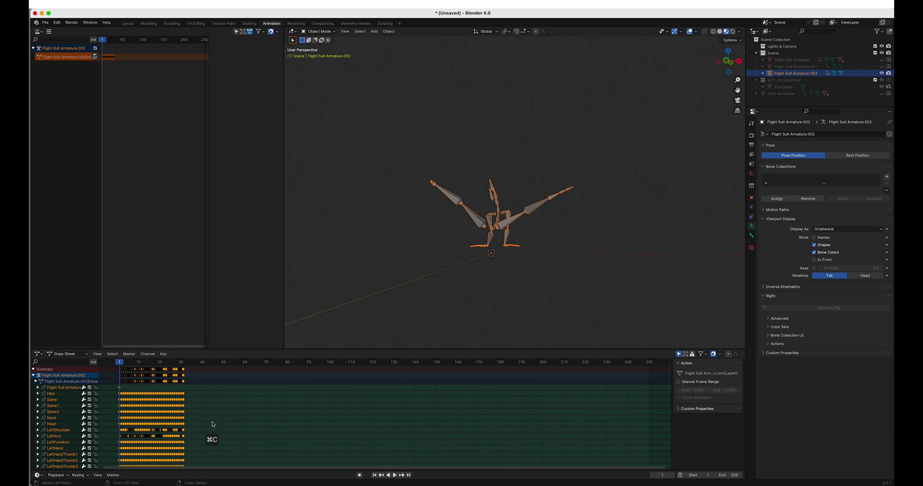
pyautogui.keyDown('shift'); pyautogui.click(888, 73); pyautogui.keyUp('shift')
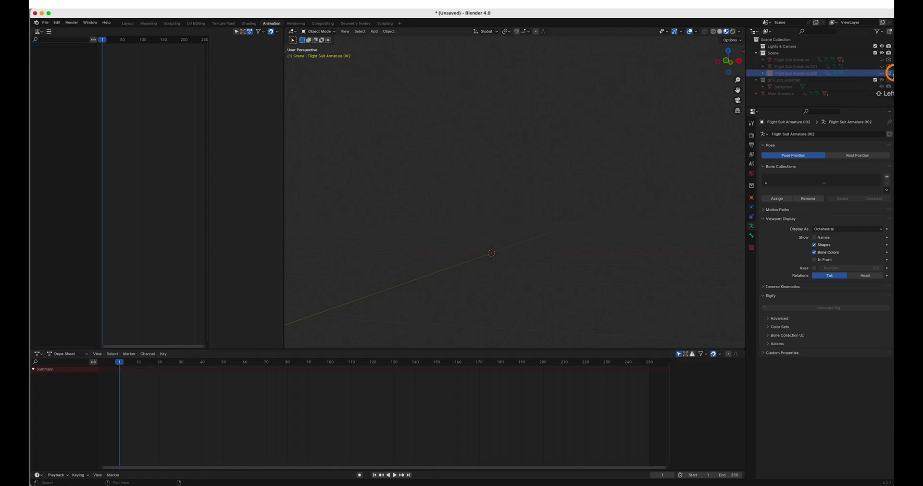
pyautogui.click(882, 93)
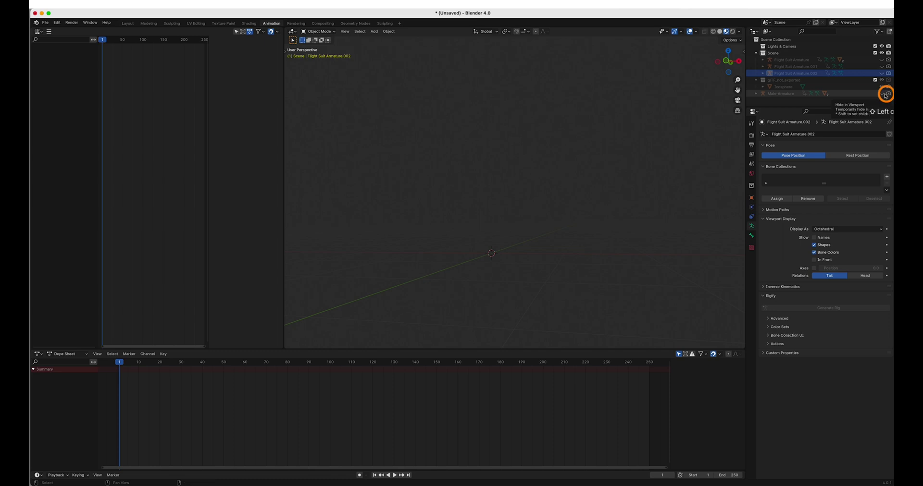
pyautogui.click(778, 93)
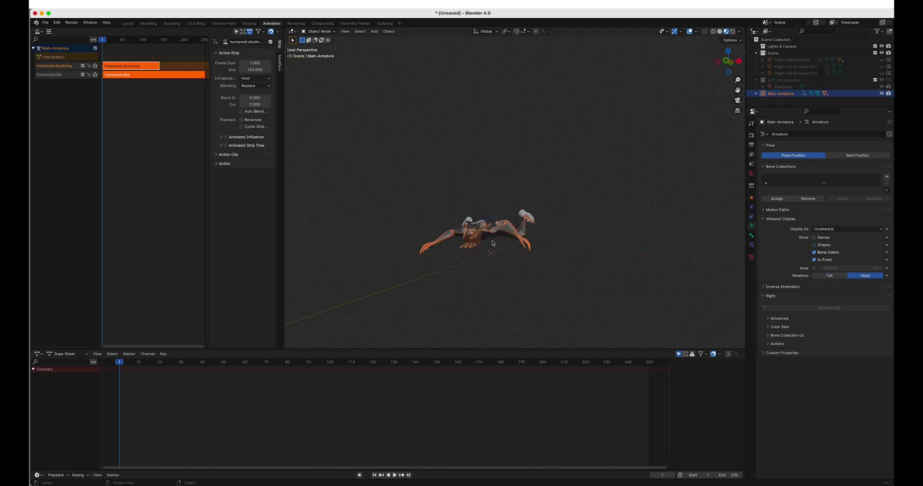
# Step: In Pose Mode, key the whole character to create Main-ArmatureAction and paste the breakdance keyframes
pyautogui.hotkey('ctrl', 'Tab')
pyautogui.press('i')
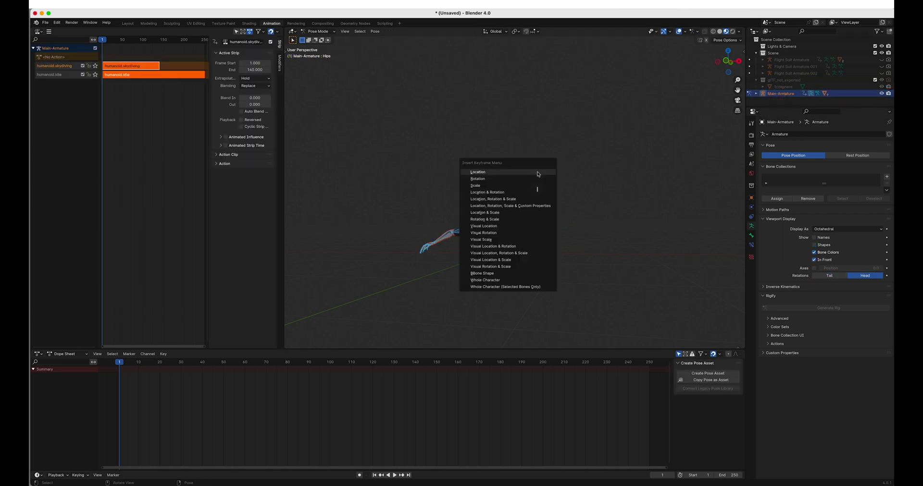
pyautogui.click(531, 199)
pyautogui.press('super+v')
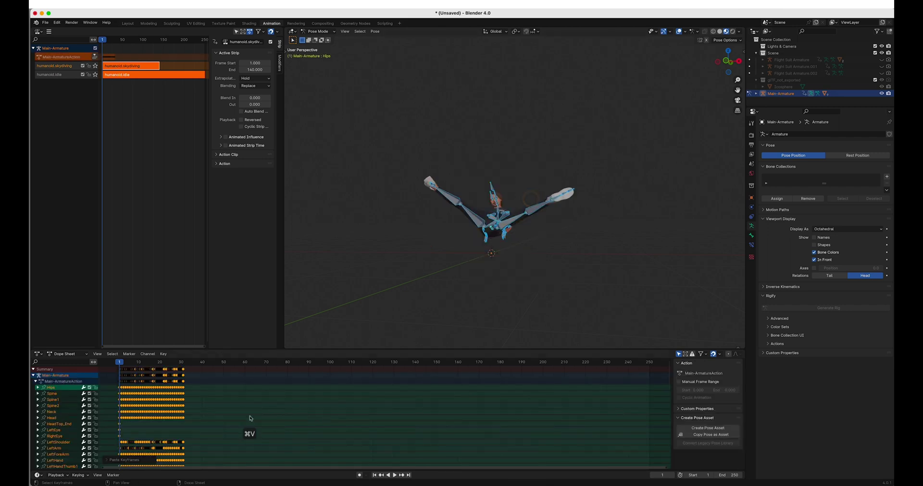
# Step: Rename the new action to humanoid.breakdance and push it down into its own NLA track
pyautogui.press('Tab')
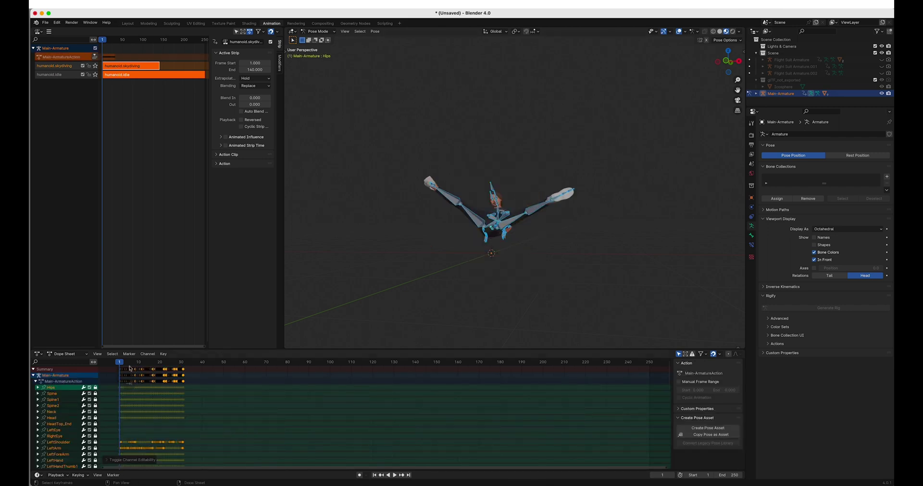
pyautogui.press('Tab')
pyautogui.click(60, 57)
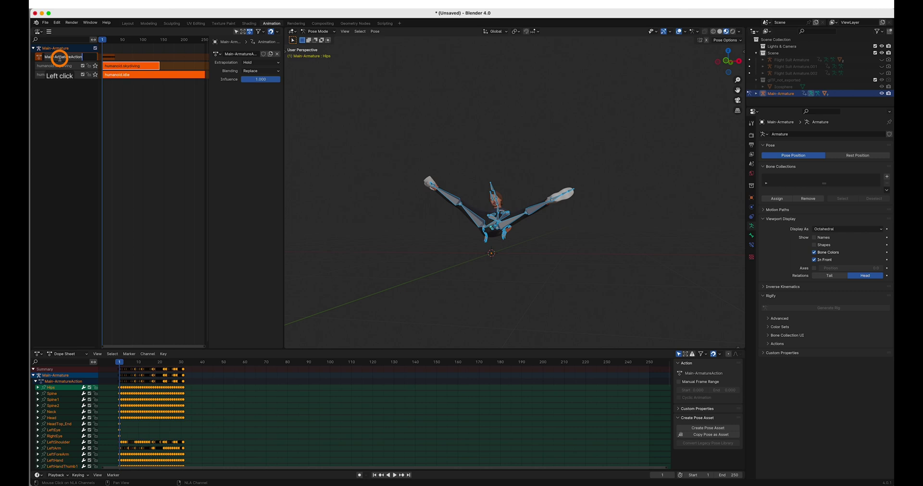
pyautogui.write('humanoid.breakd')
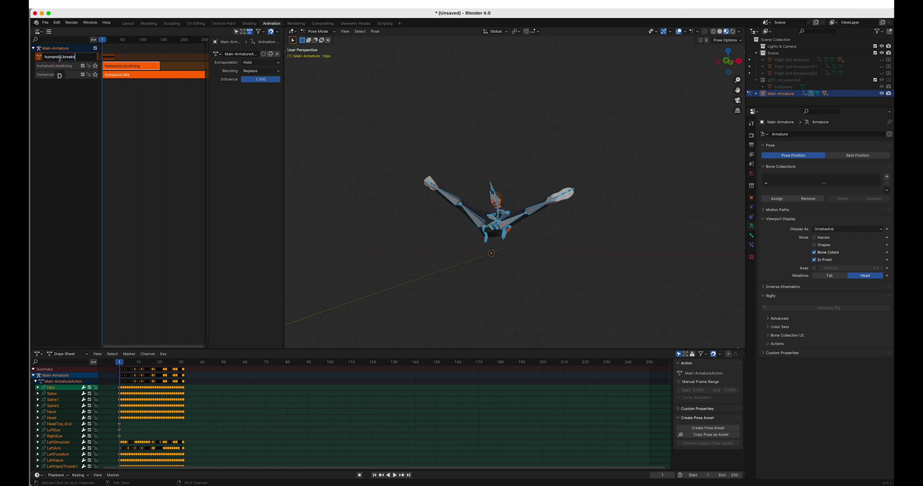
pyautogui.write('ance')
pyautogui.press('Return')
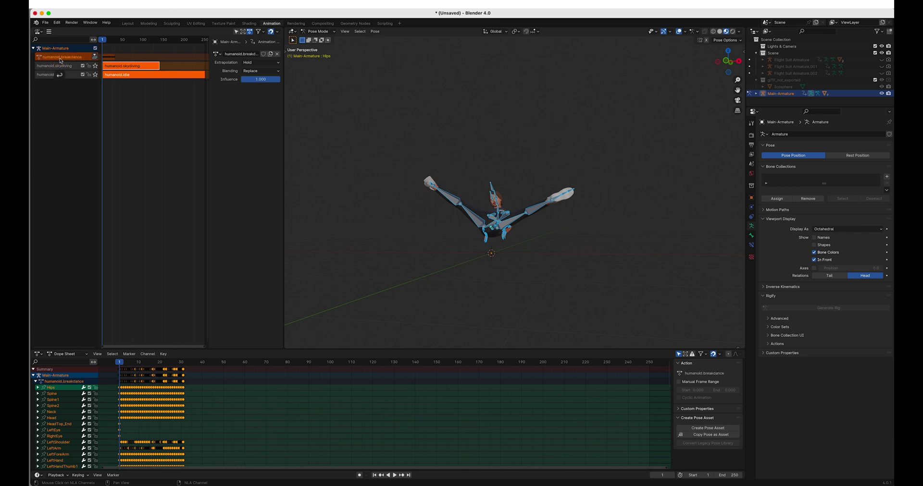
pyautogui.click(95, 57)
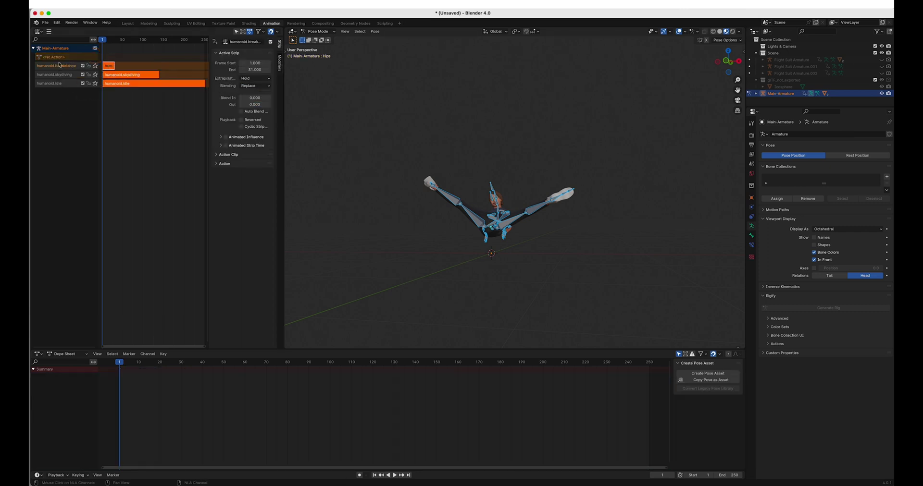
# Step: Move the humanoid.idle track to the top and play the combined tracks
pyautogui.click(60, 80)
pyautogui.rightClick(56, 85)
pyautogui.moveTo(57, 85)
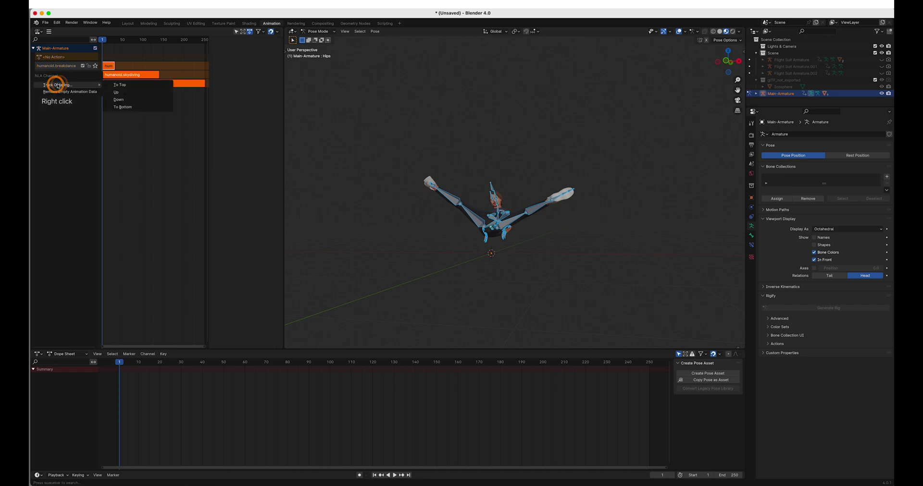
pyautogui.click(120, 84)
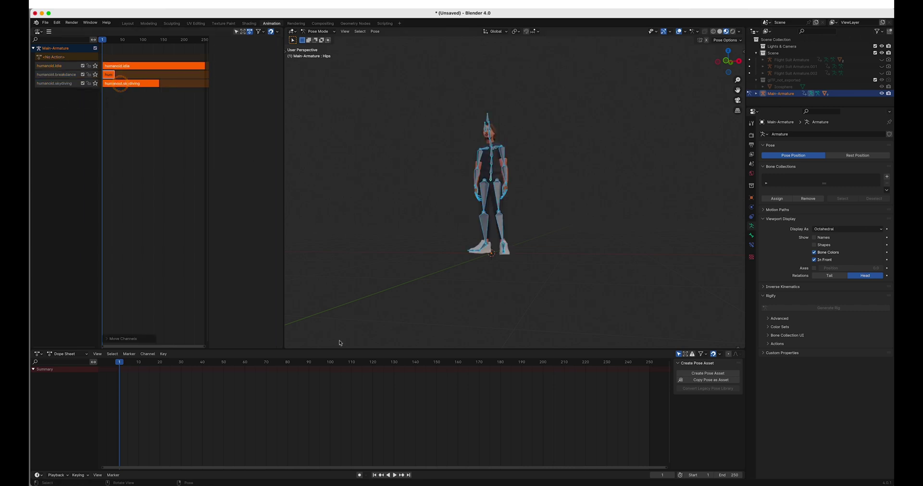
pyautogui.click(394, 476)
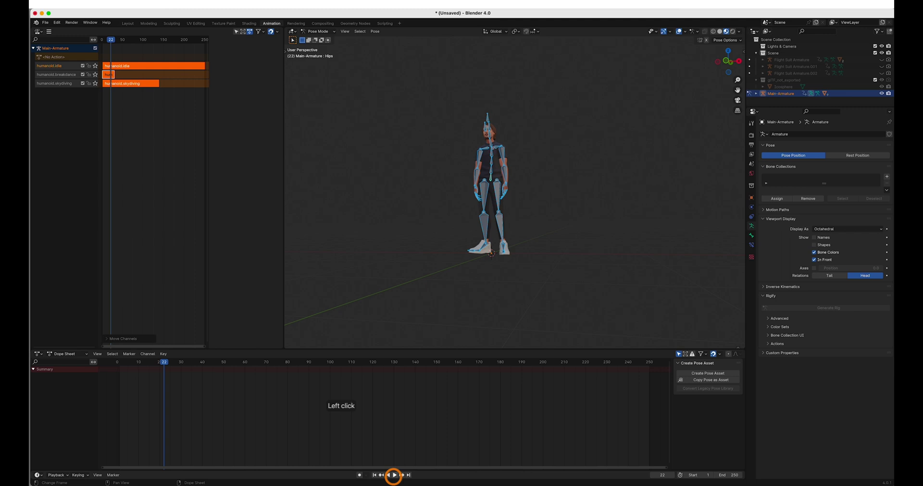
pyautogui.moveTo(438, 220); pyautogui.dragTo(437, 223, button='middle')
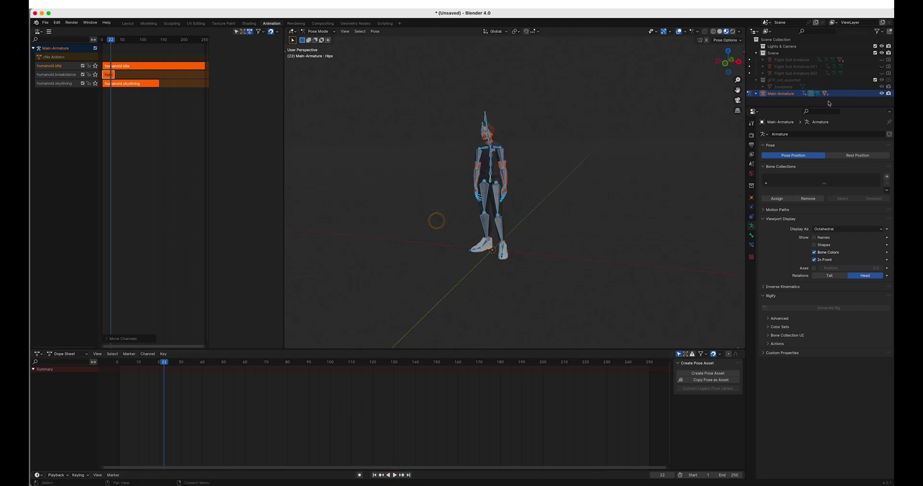
# Step: Return to Object Mode and select Main-Armature with its child meshes via Select Hierarchy
pyautogui.hotkey('ctrl', 'Tab')
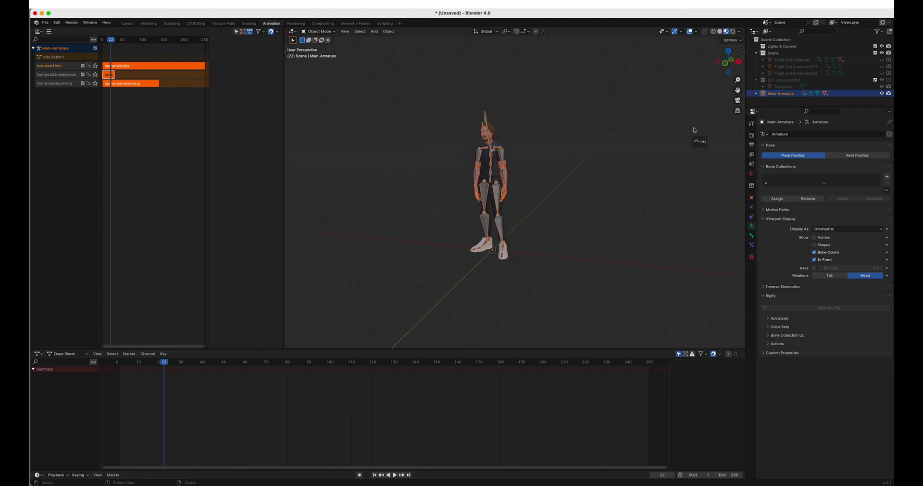
pyautogui.rightClick(781, 93)
pyautogui.click(775, 110)
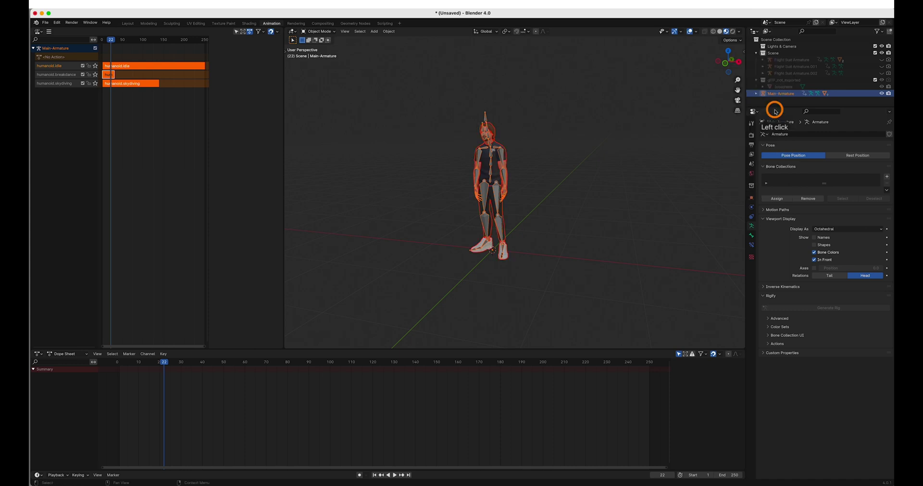
pyautogui.press('n')
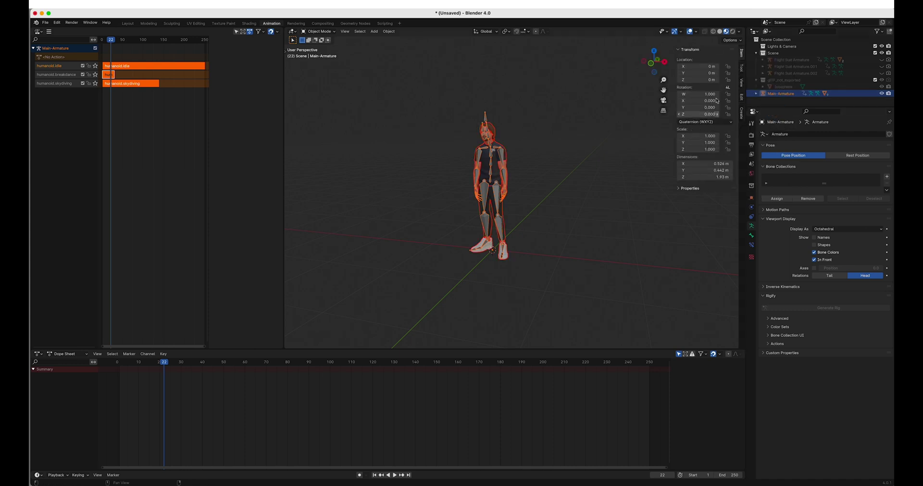
pyautogui.press('n')
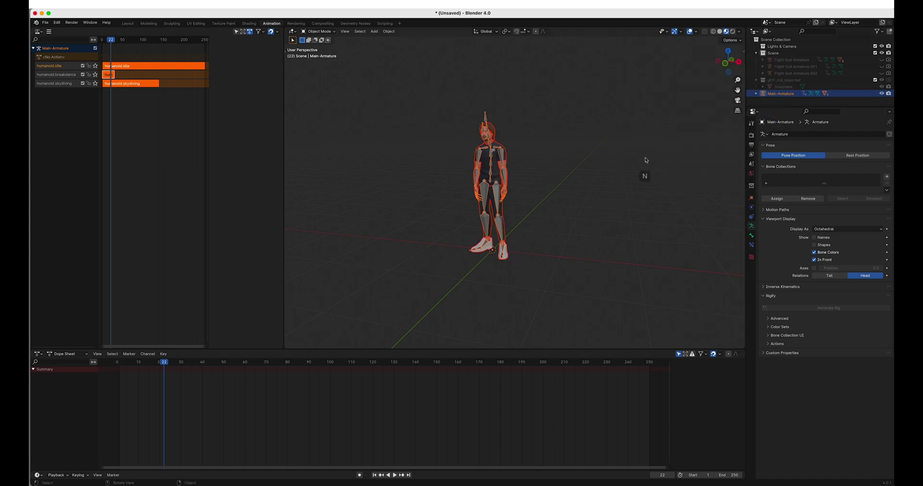
pyautogui.moveTo(560, 220); pyautogui.dragTo(534, 187, button='middle')
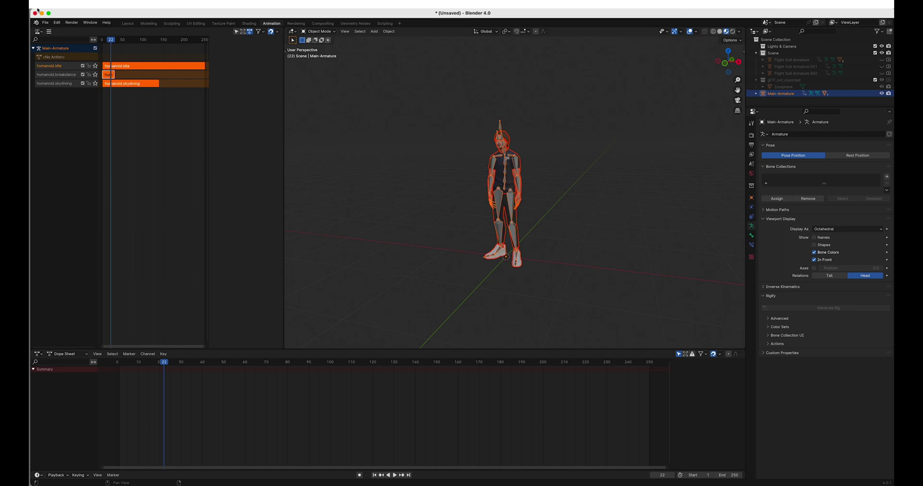
# Step: Export selected objects as glTF 2.0 'rpm-with-mixamo.glb' with NLA Tracks animation mode
pyautogui.click(44, 22)
pyautogui.moveTo(57, 125)
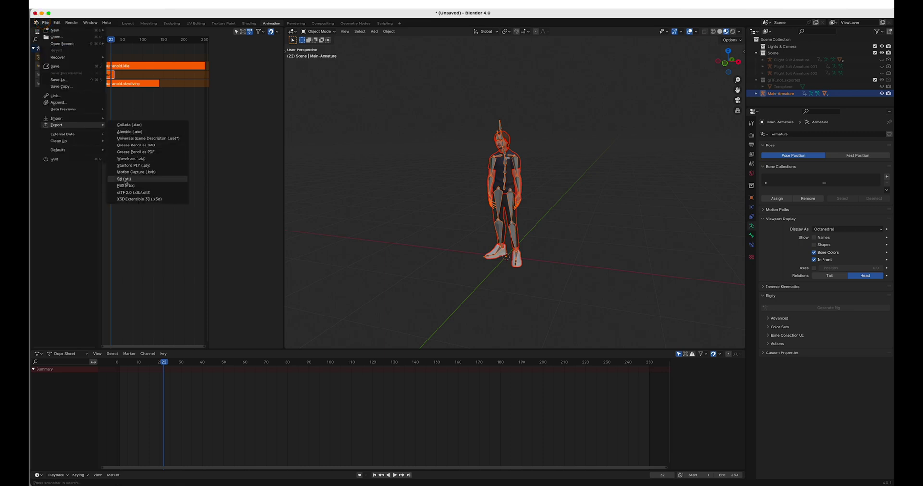
pyautogui.click(128, 192)
pyautogui.click(368, 395)
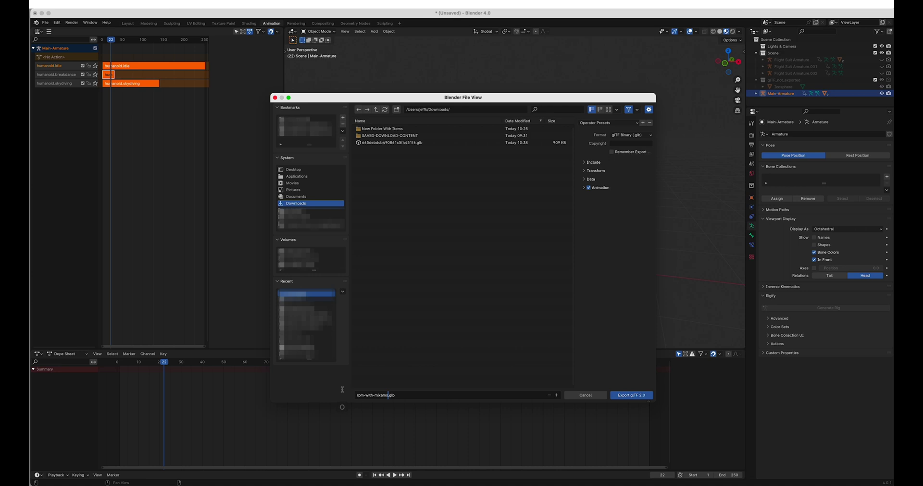
pyautogui.click(592, 163)
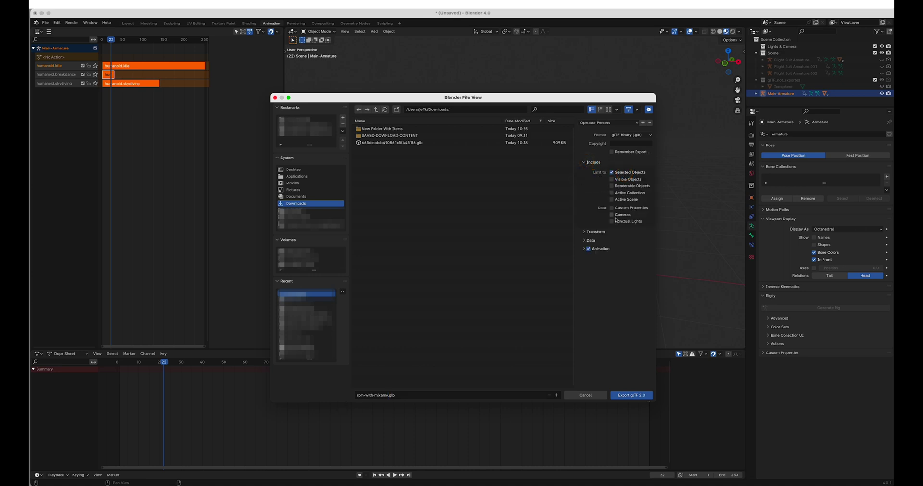
pyautogui.click(584, 250)
pyautogui.click(620, 258)
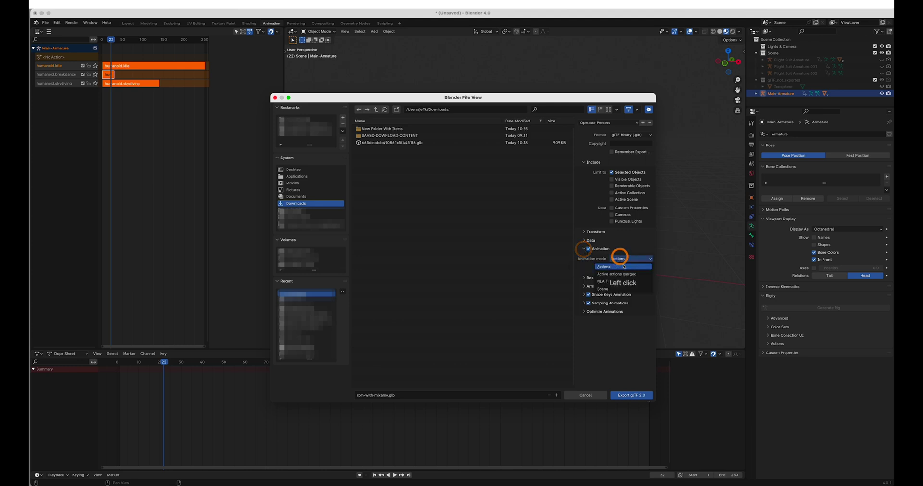
pyautogui.click(618, 283)
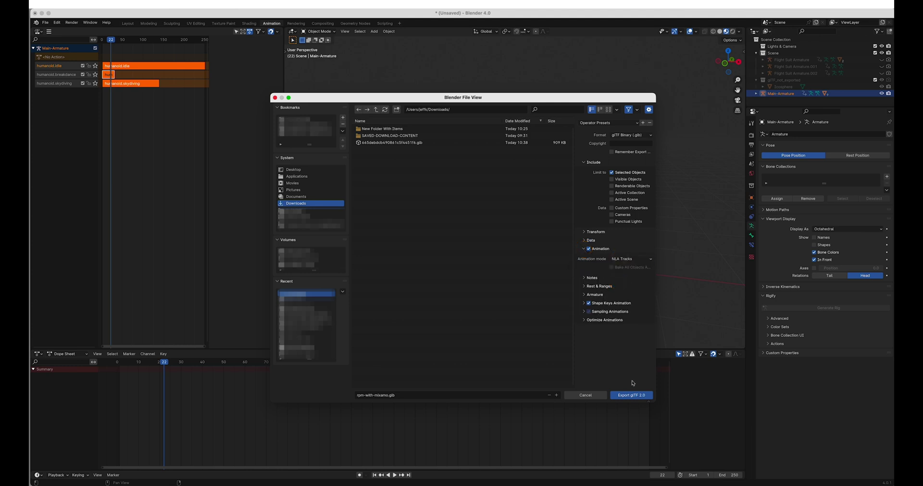
pyautogui.click(636, 396)
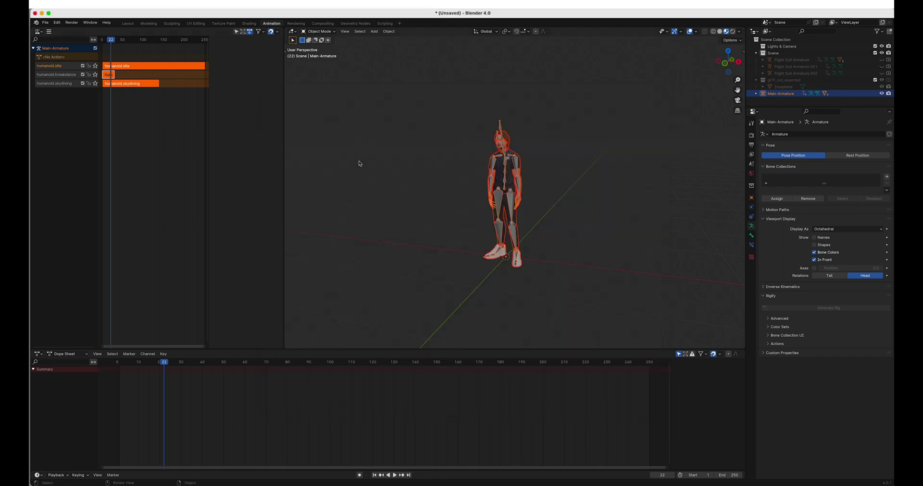
# Step: Open Babylon.js Sandbox in Chrome and drag rpm-with-mixamo.glb from Downloads onto it
pyautogui.press('super+Tab')
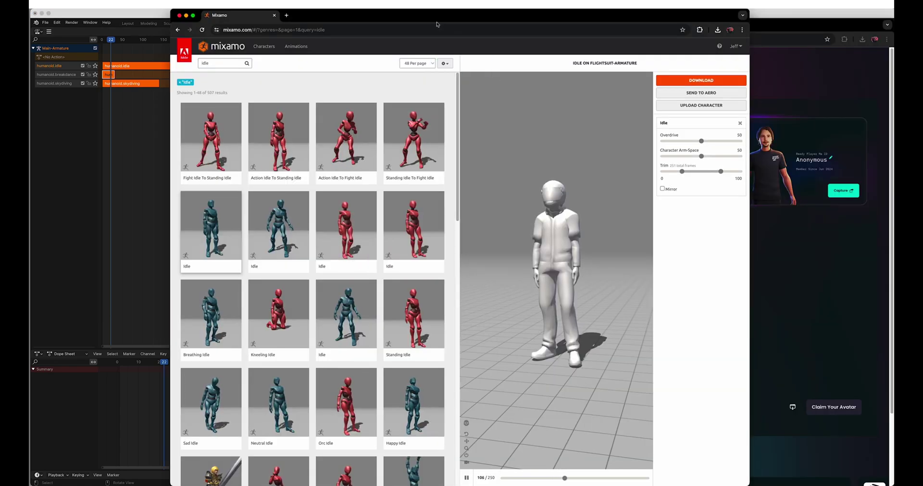
pyautogui.click(775, 22)
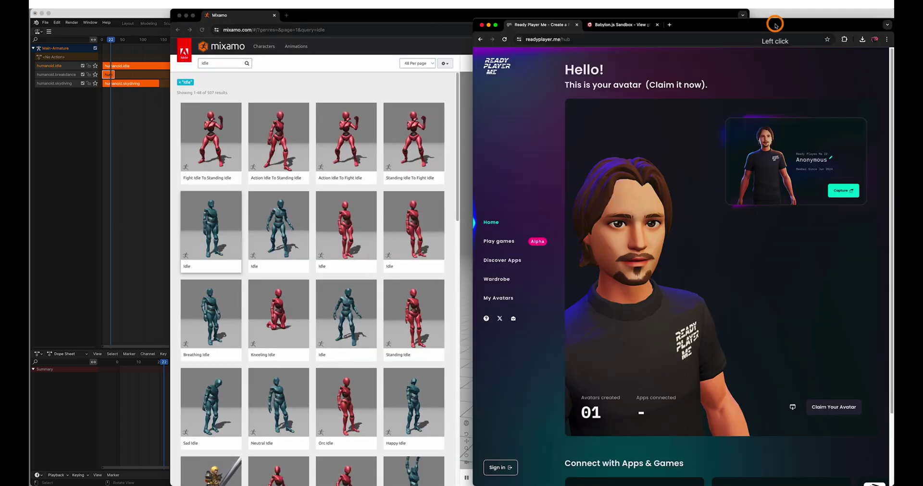
pyautogui.click(622, 26)
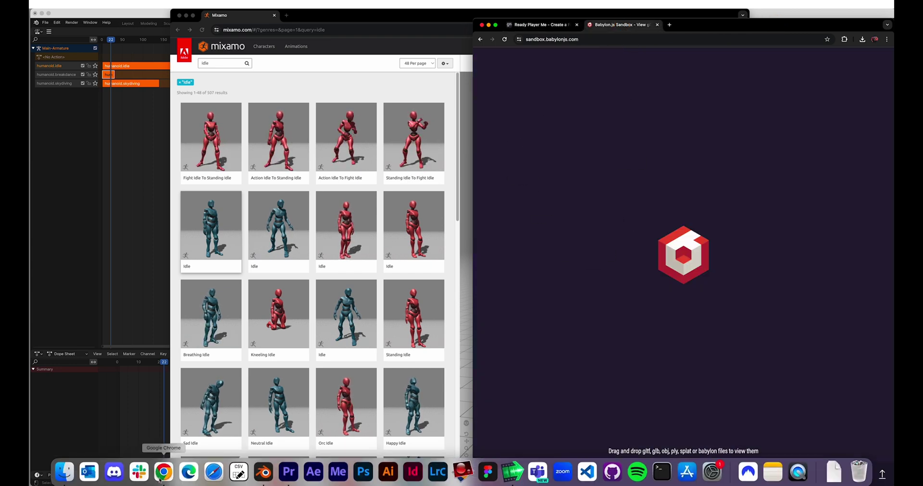
pyautogui.click(56, 478)
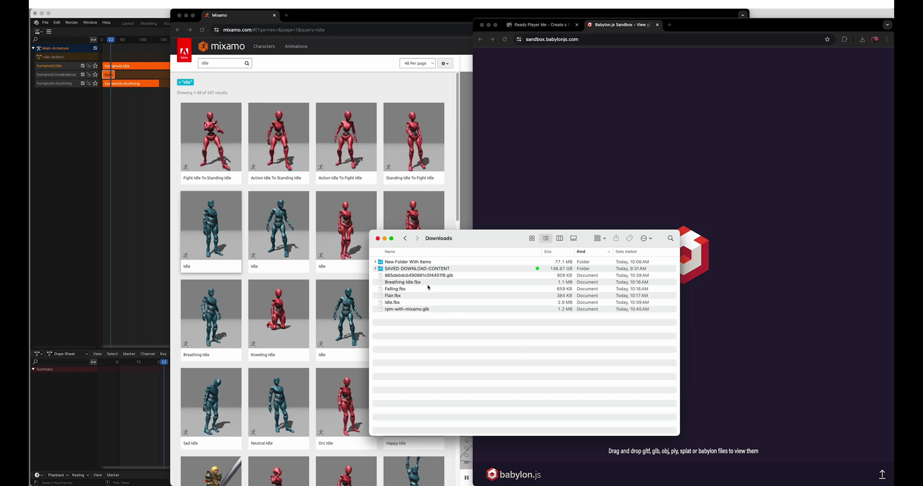
pyautogui.click(404, 310)
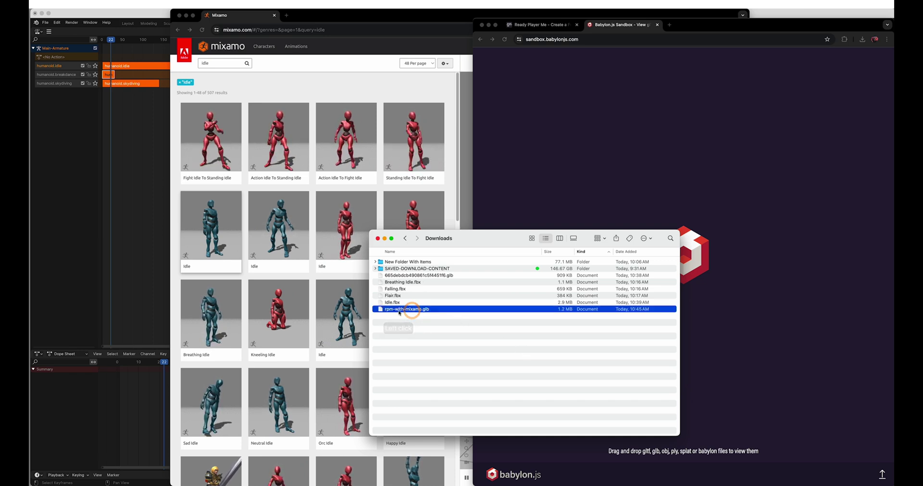
pyautogui.moveTo(399, 313); pyautogui.dragTo(660, 171)
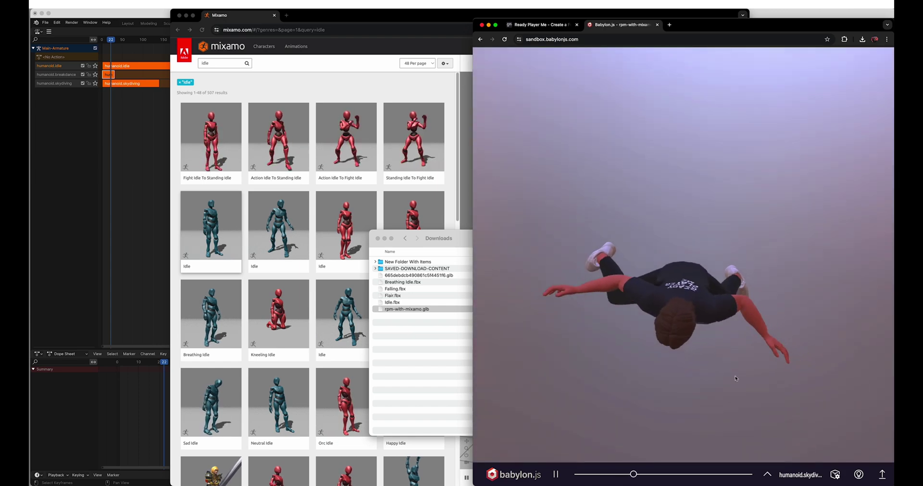
pyautogui.click(680, 354)
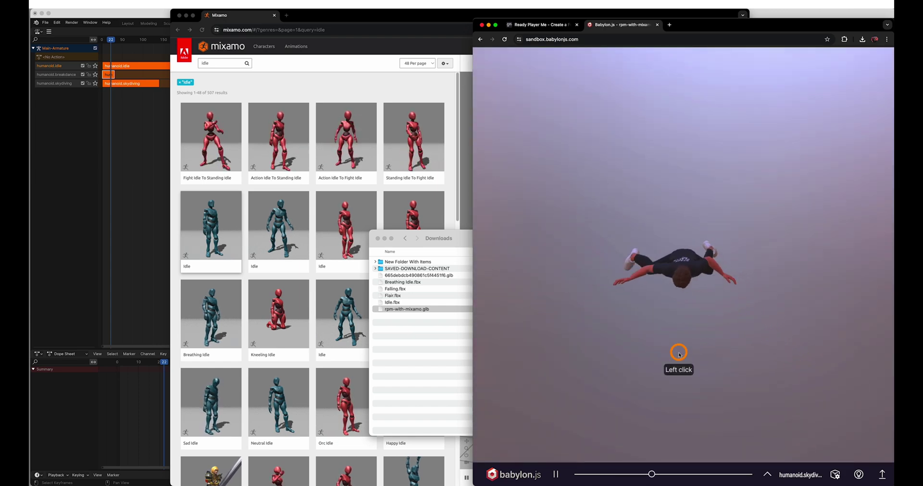
pyautogui.moveTo(679, 354); pyautogui.dragTo(716, 355)
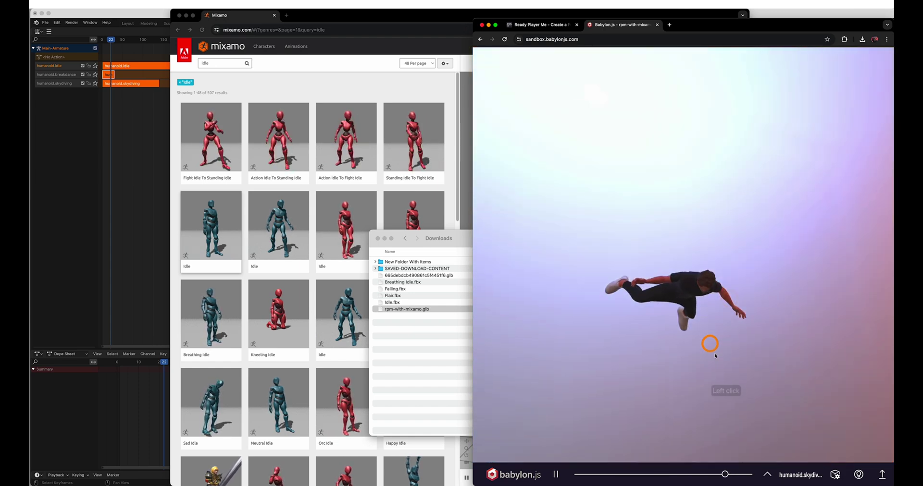
# Step: Play the humanoid.idle and then humanoid.breakdance animations from the animation selector
pyautogui.click(793, 475)
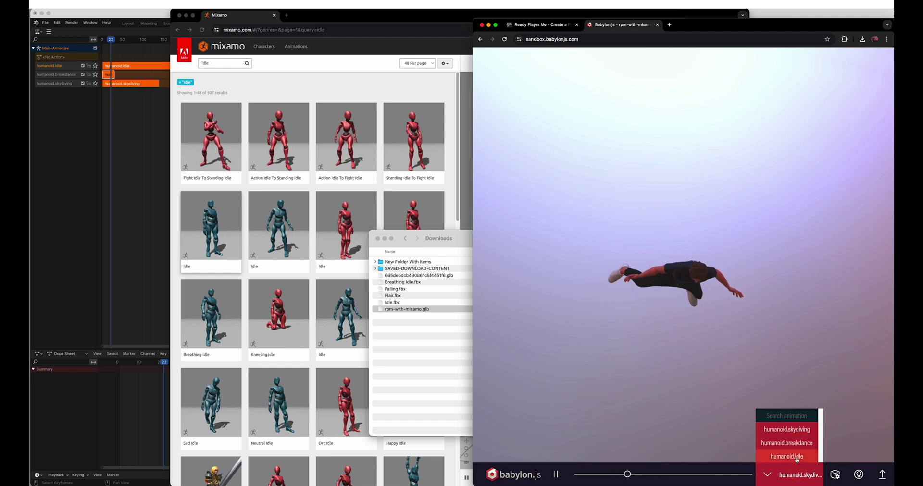
pyautogui.click(796, 457)
pyautogui.moveTo(769, 374); pyautogui.dragTo(734, 377)
pyautogui.scroll(5, 733, 335)
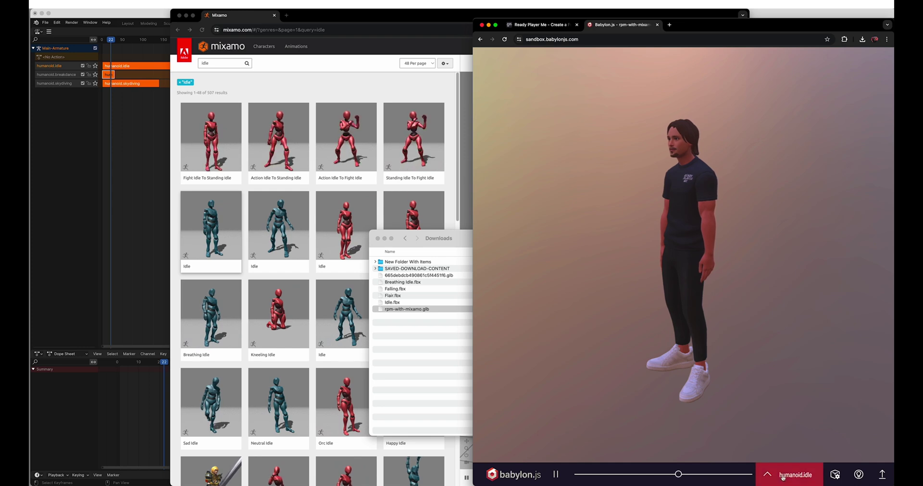
pyautogui.click(784, 477)
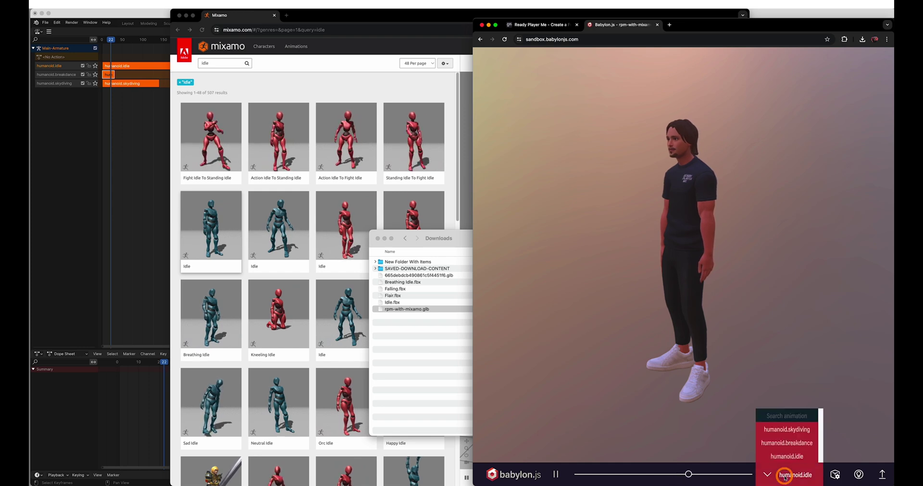
pyautogui.click(786, 442)
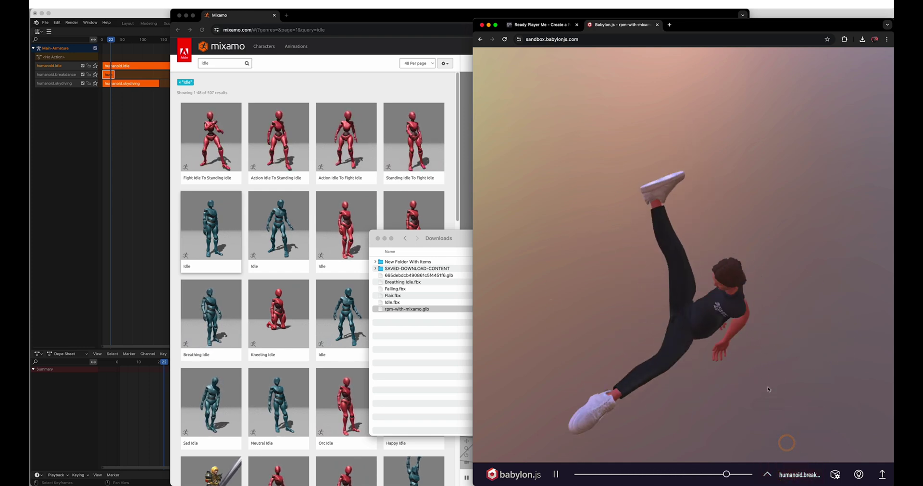
# Step: Switch back to humanoid.skydiving and view the avatar from several angles
pyautogui.click(791, 475)
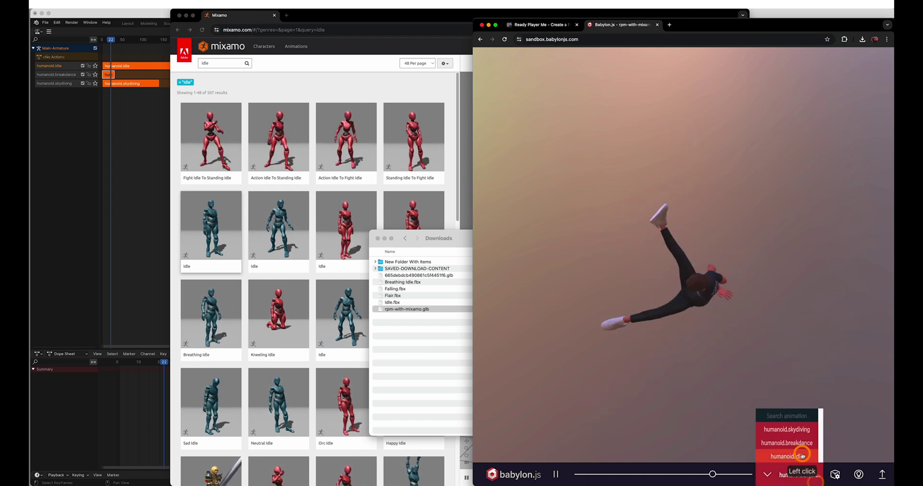
pyautogui.click(800, 430)
pyautogui.moveTo(727, 443); pyautogui.dragTo(793, 373)
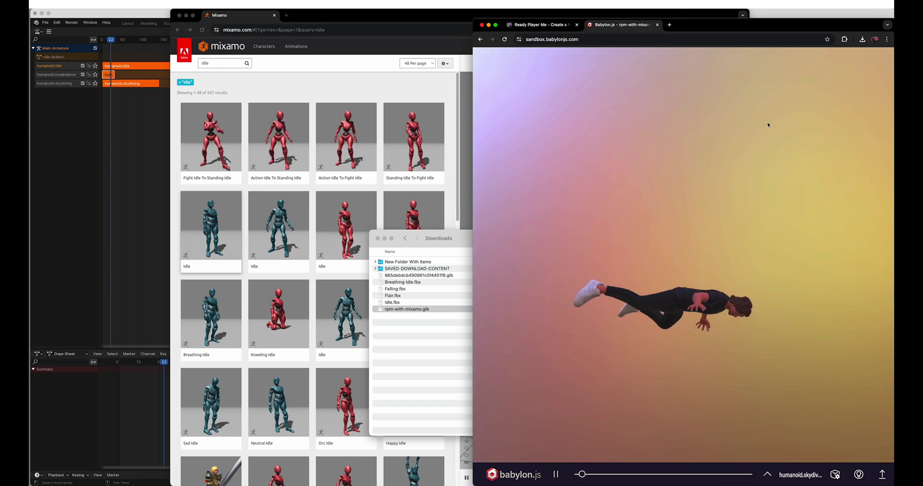
pyautogui.moveTo(731, 195); pyautogui.dragTo(712, 206)
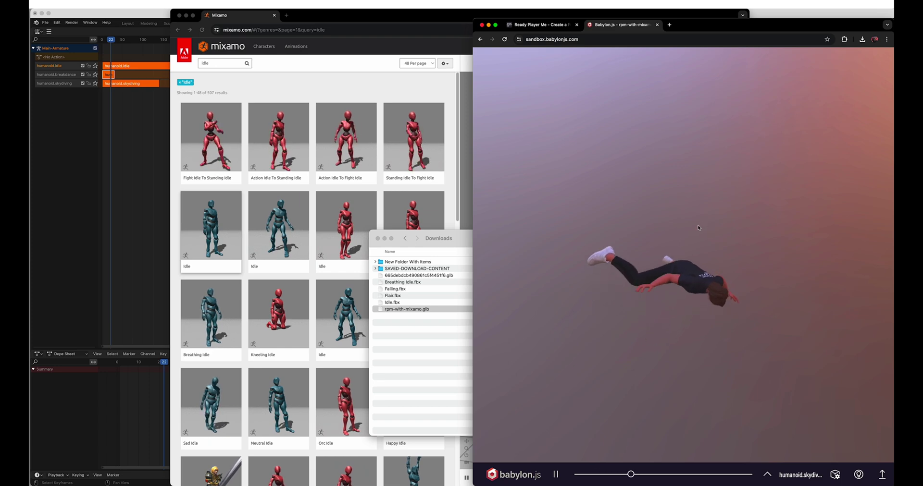
pyautogui.moveTo(694, 238); pyautogui.dragTo(691, 201)
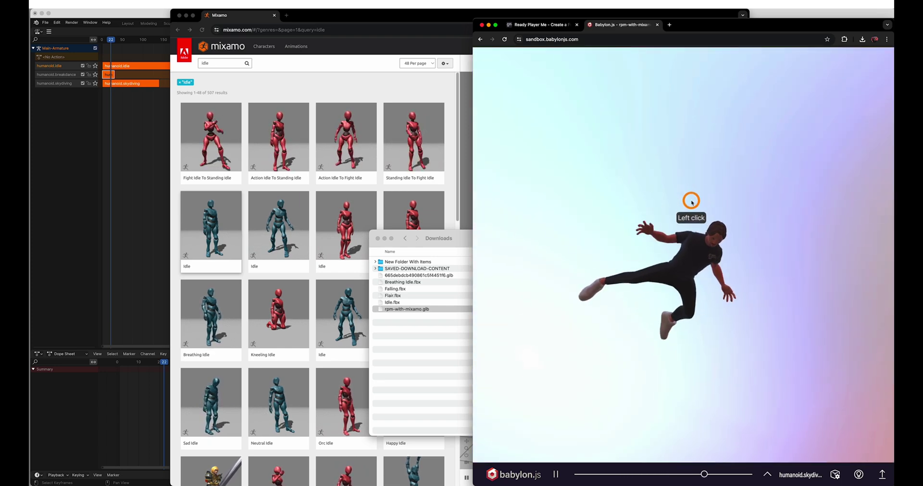